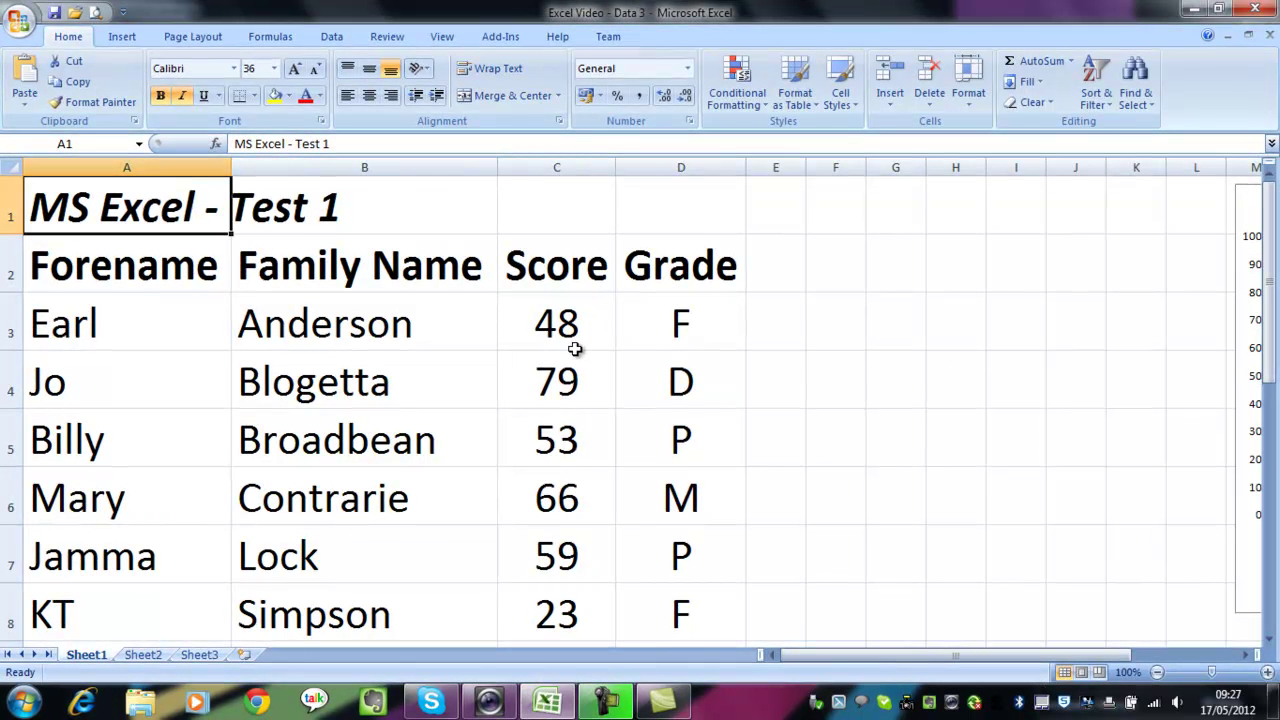
# Add data validation to the score cells C3:C11 that allows only whole numbers between 0 and 100.
pyautogui.moveTo(575, 326); pyautogui.dragTo(565, 560)
pyautogui.moveTo(1272, 445); pyautogui.dragTo(1272, 337)
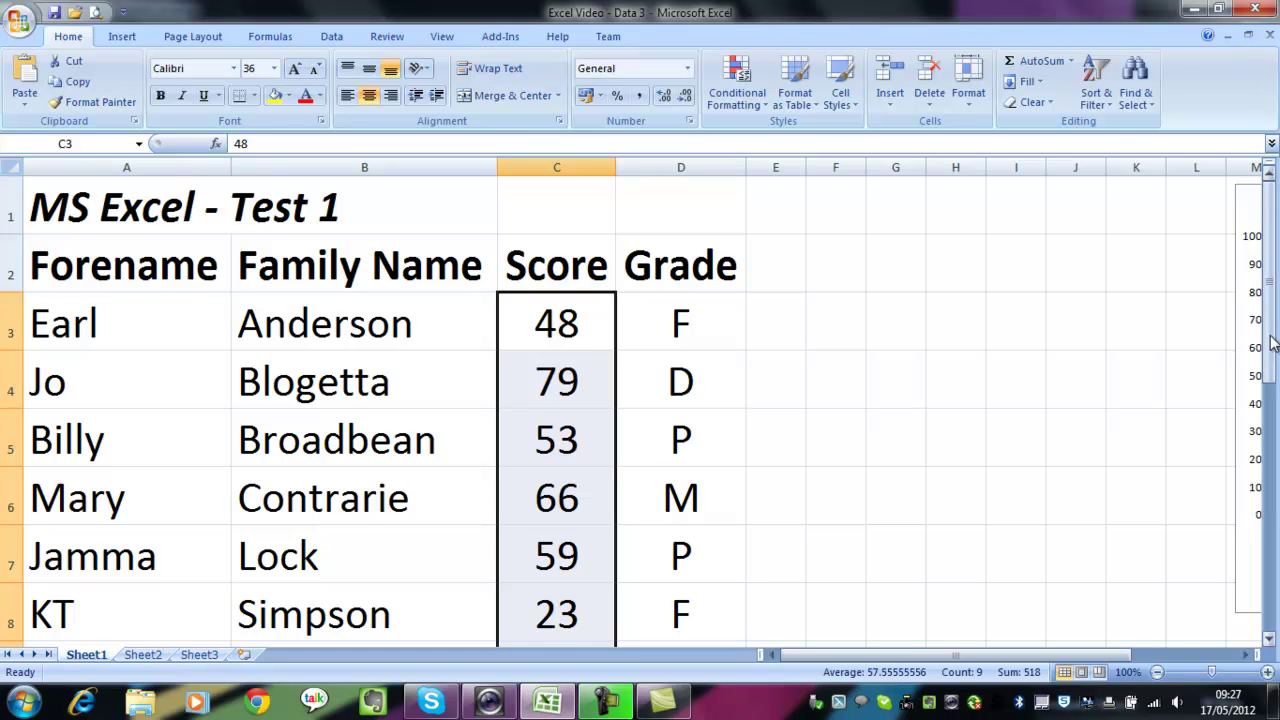
pyautogui.click(339, 40)
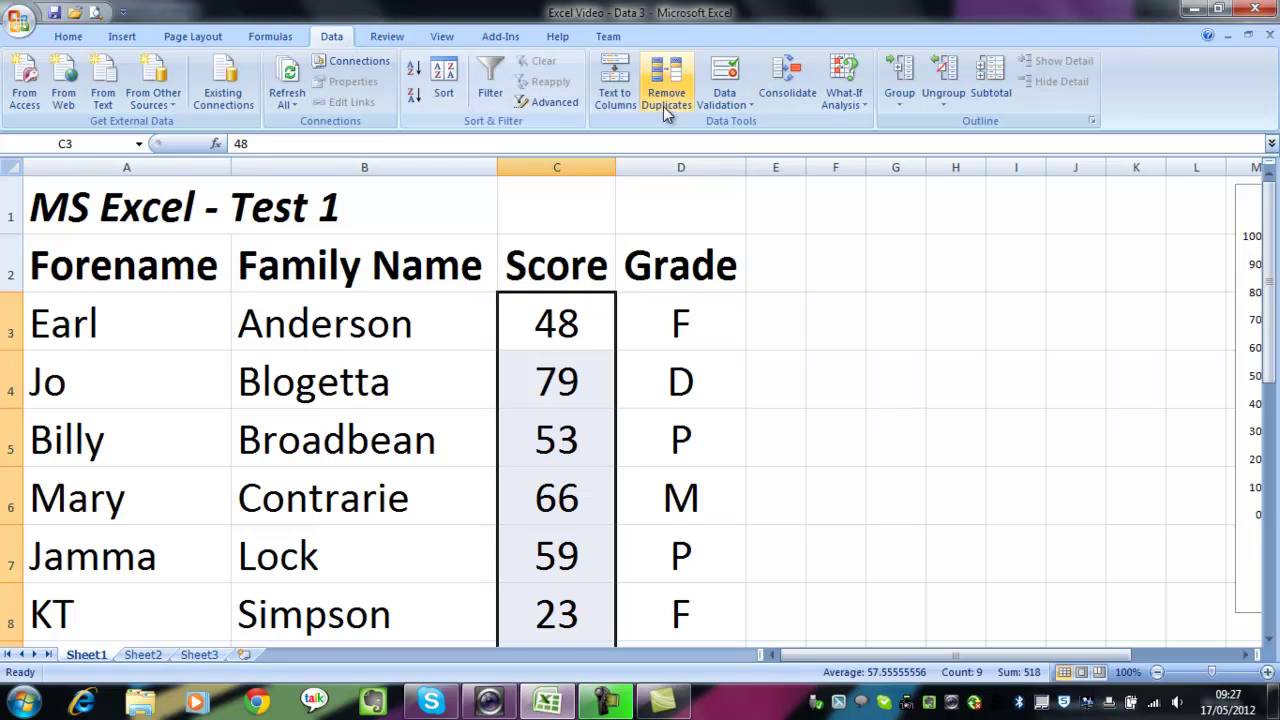
pyautogui.click(748, 110)
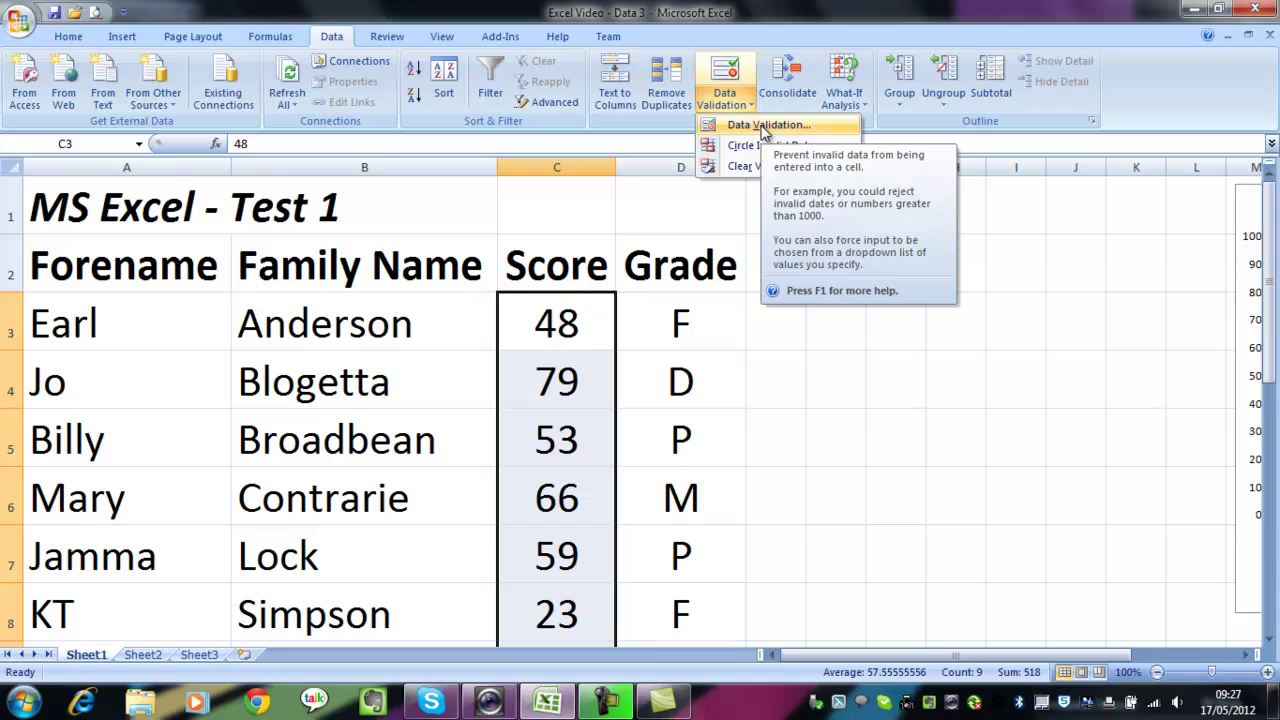
pyautogui.click(765, 127)
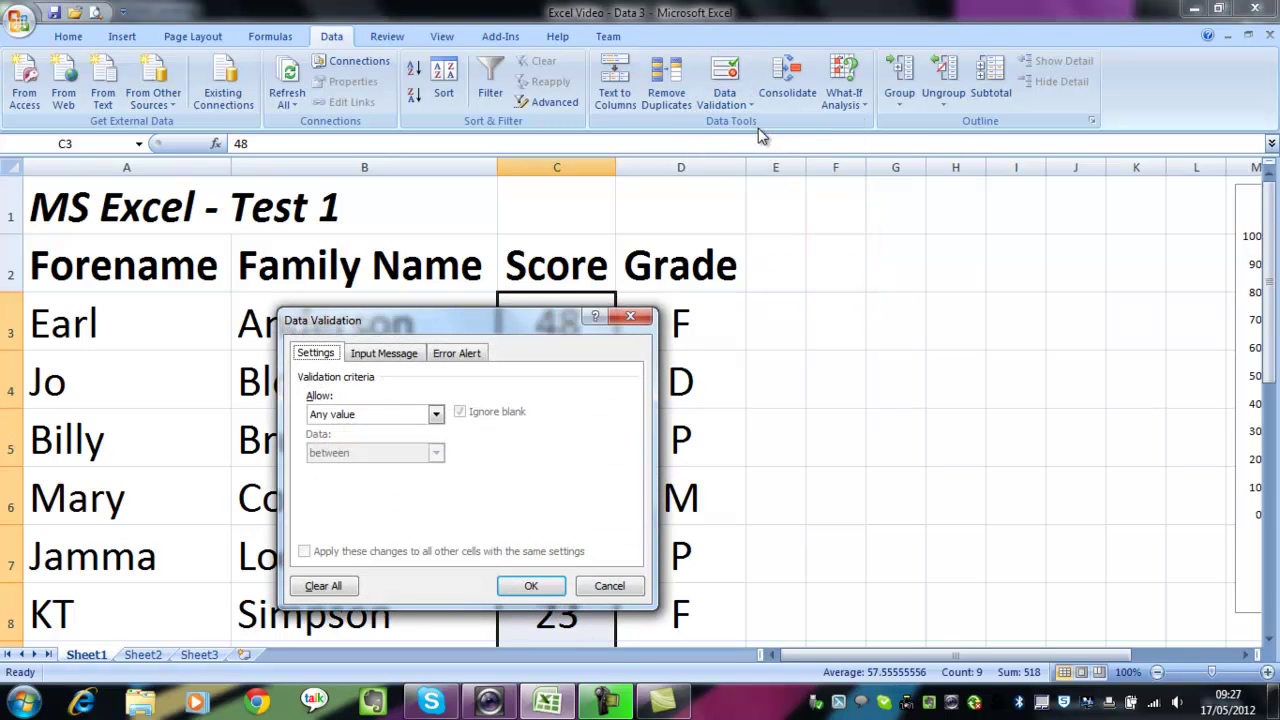
pyautogui.click(437, 418)
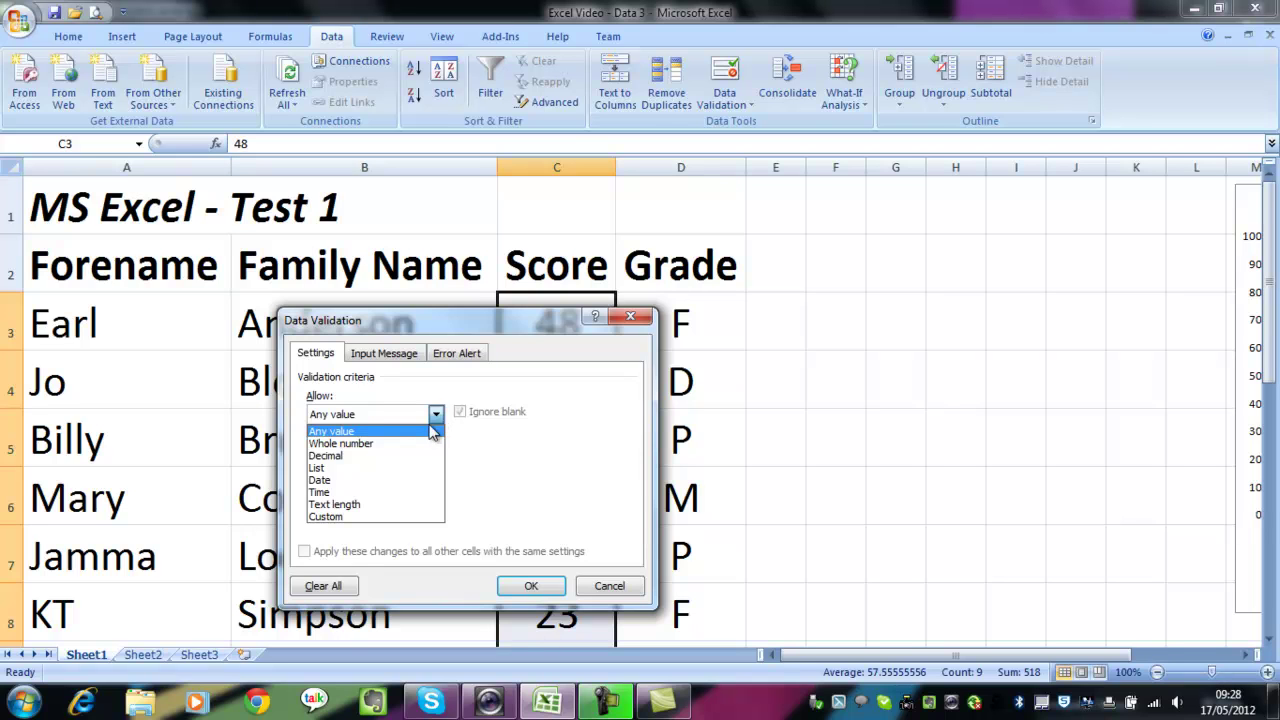
pyautogui.click(410, 445)
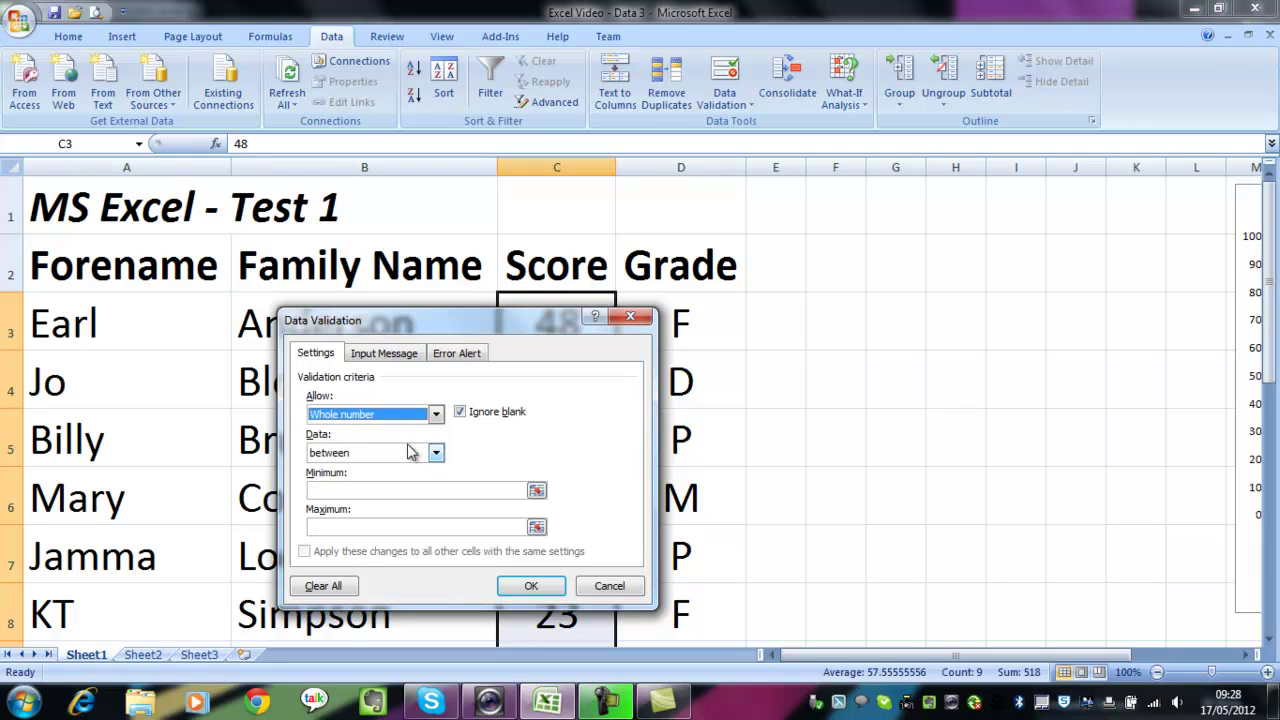
pyautogui.click(380, 490)
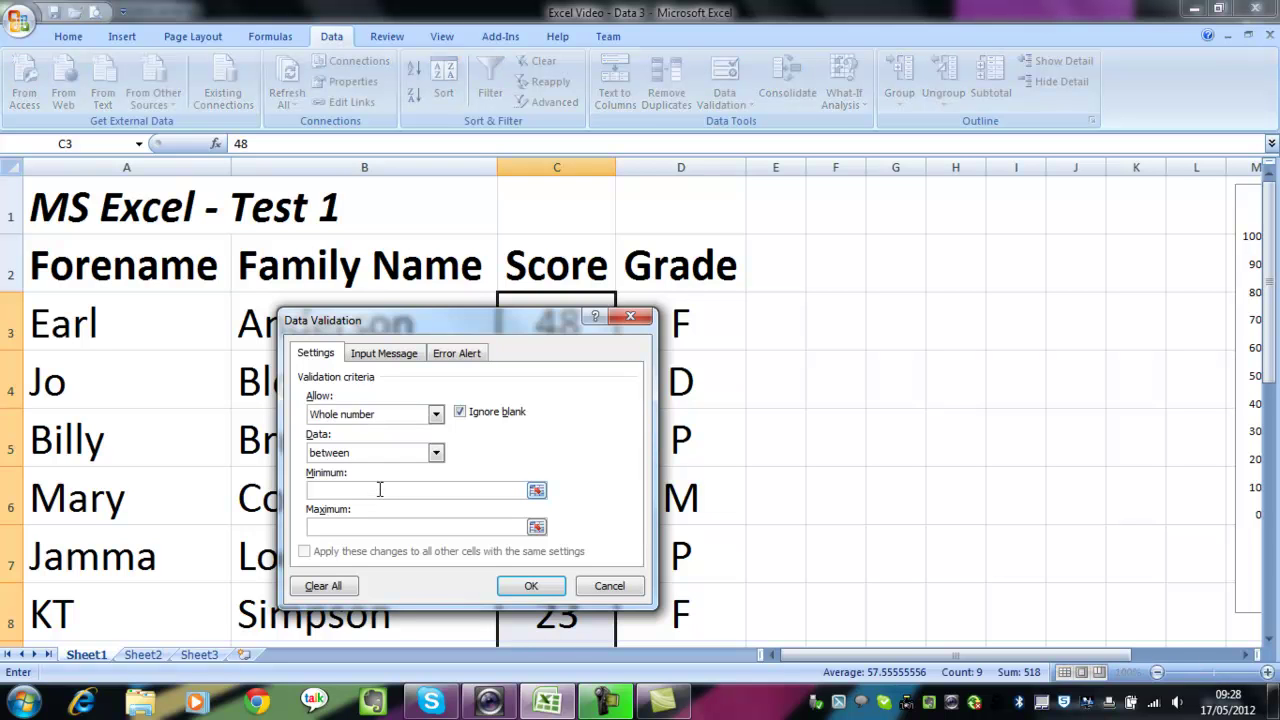
pyautogui.write('0')
pyautogui.click(380, 527)
pyautogui.write('100')
pyautogui.click(530, 586)
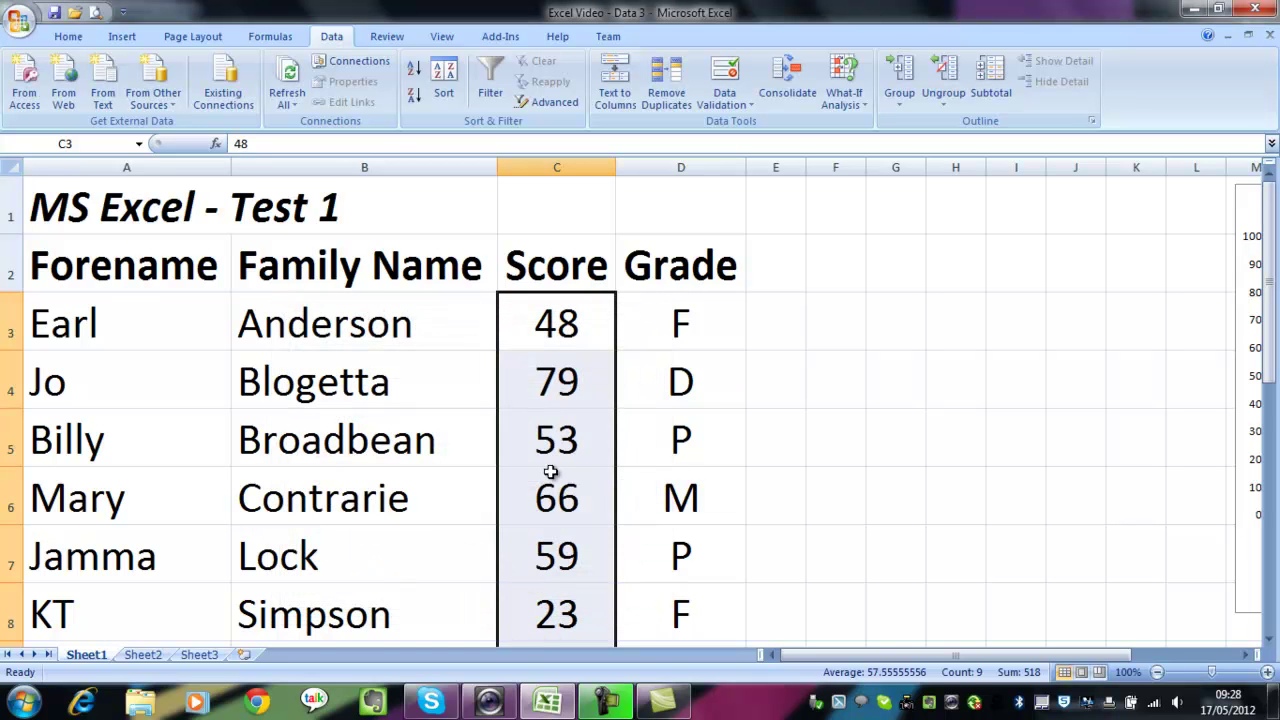
# Test the score validation by entering "wee" in cell C4, and cancel the entry.
pyautogui.click(567, 383)
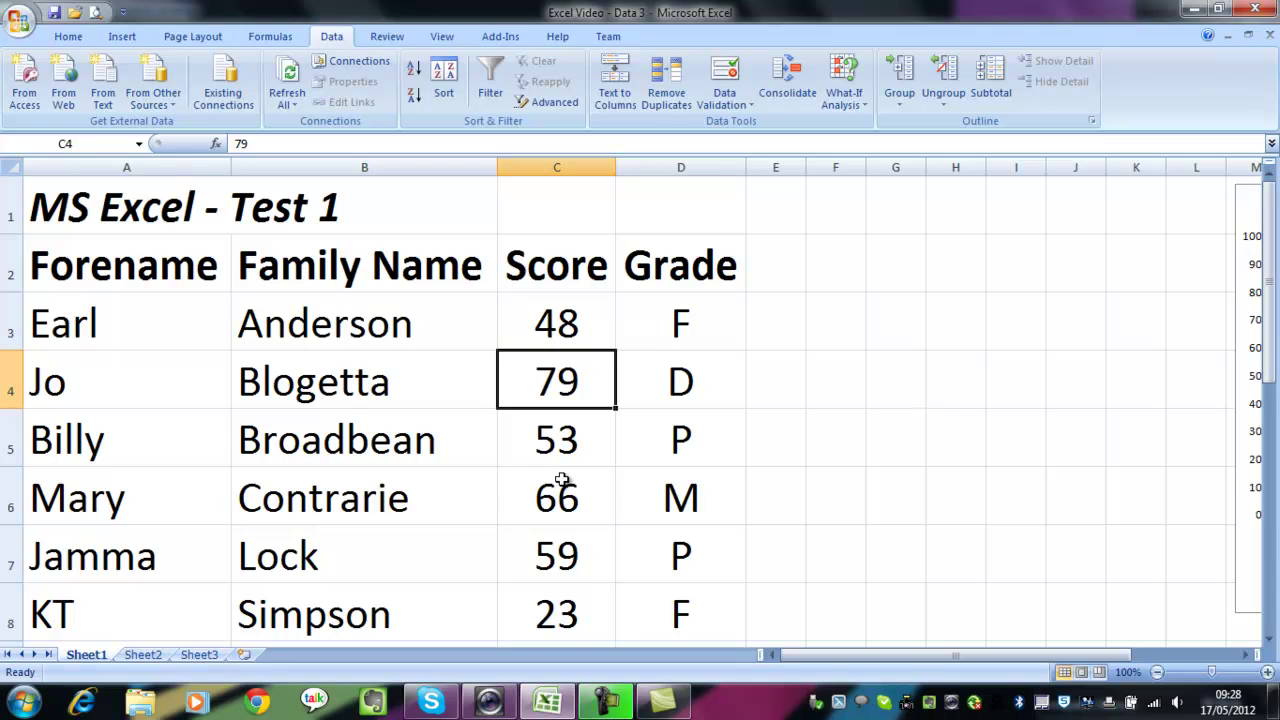
pyautogui.write('wee')
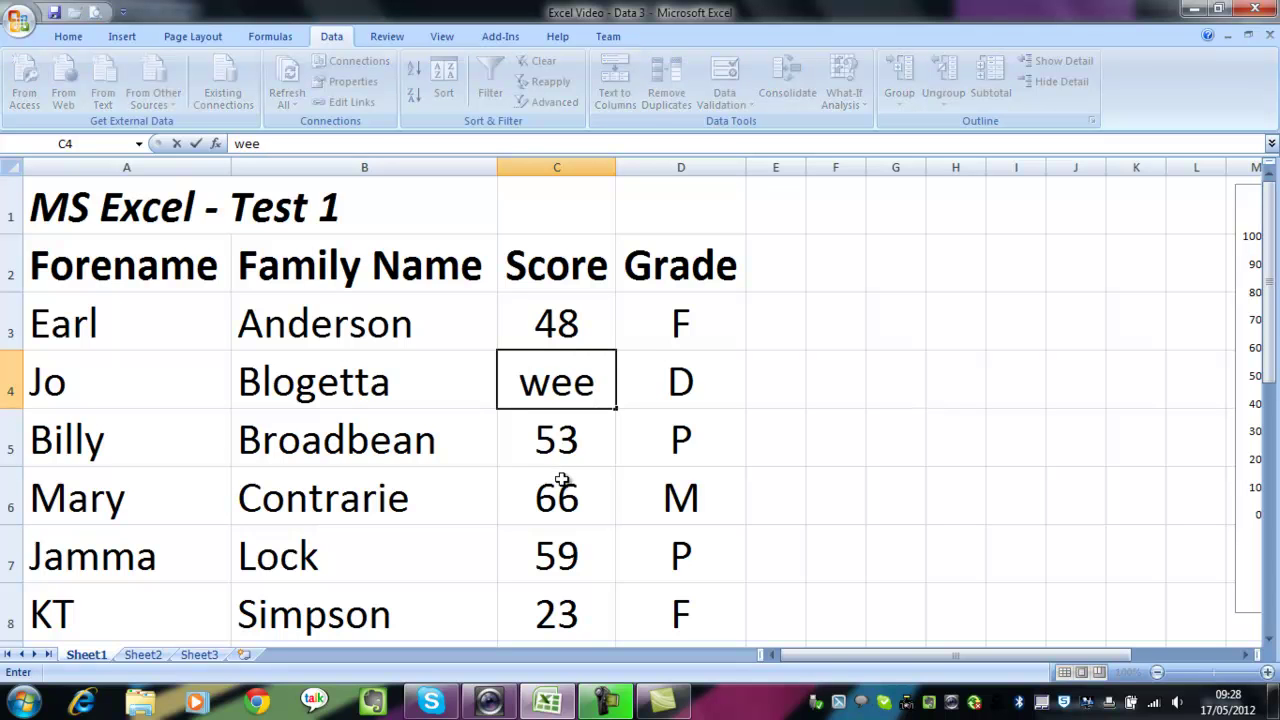
pyautogui.press('Return')
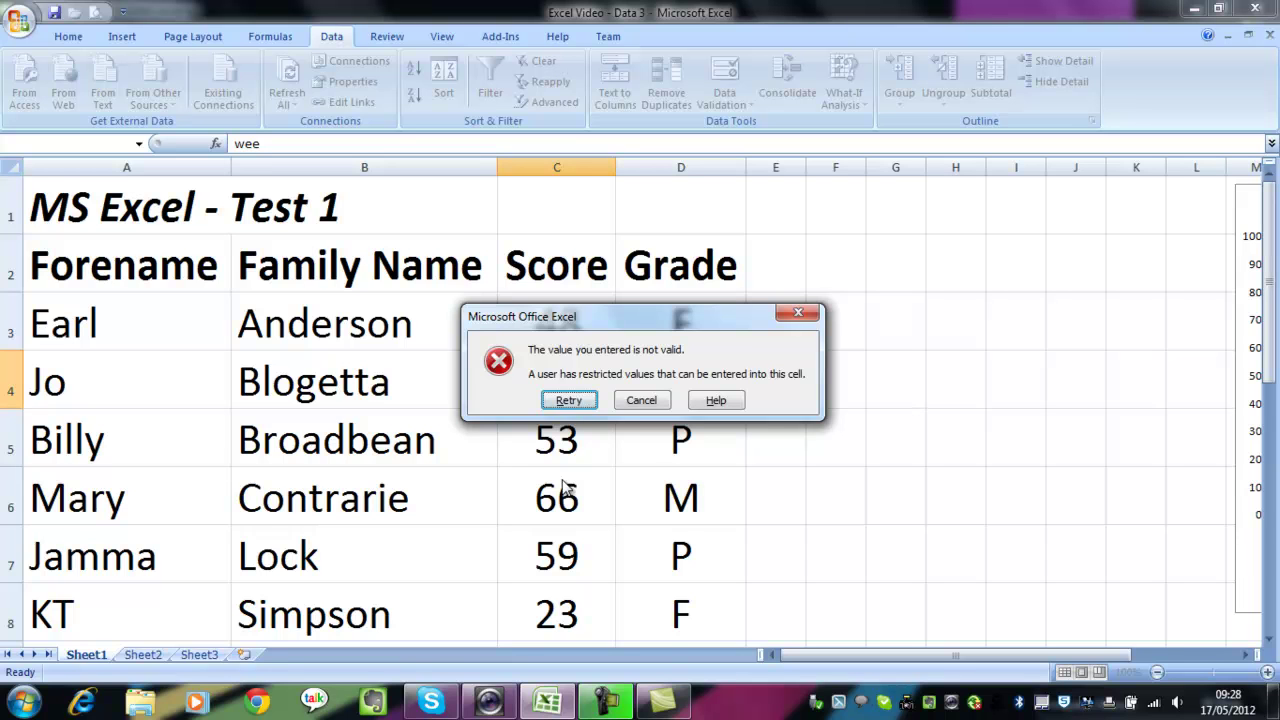
pyautogui.click(657, 405)
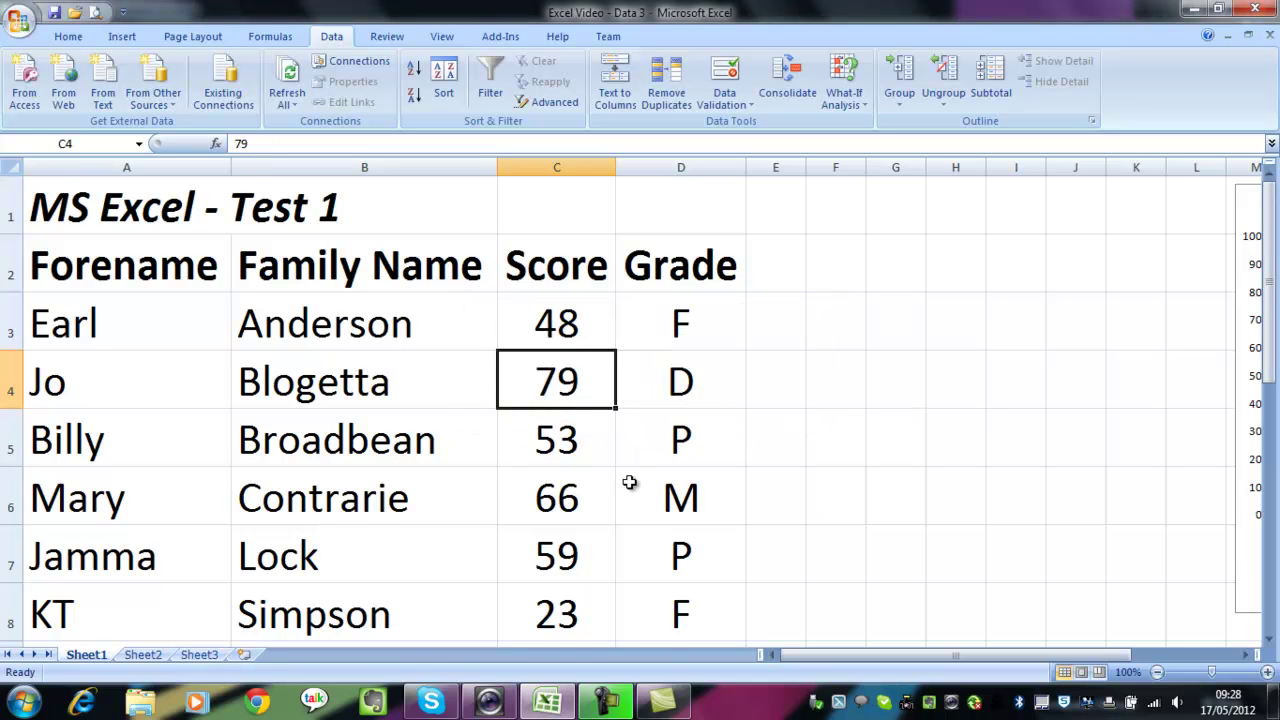
# Open the validation settings for cells C3:C15, extending the existing score rule to the cells without validation.
pyautogui.moveTo(580, 322); pyautogui.dragTo(578, 627)
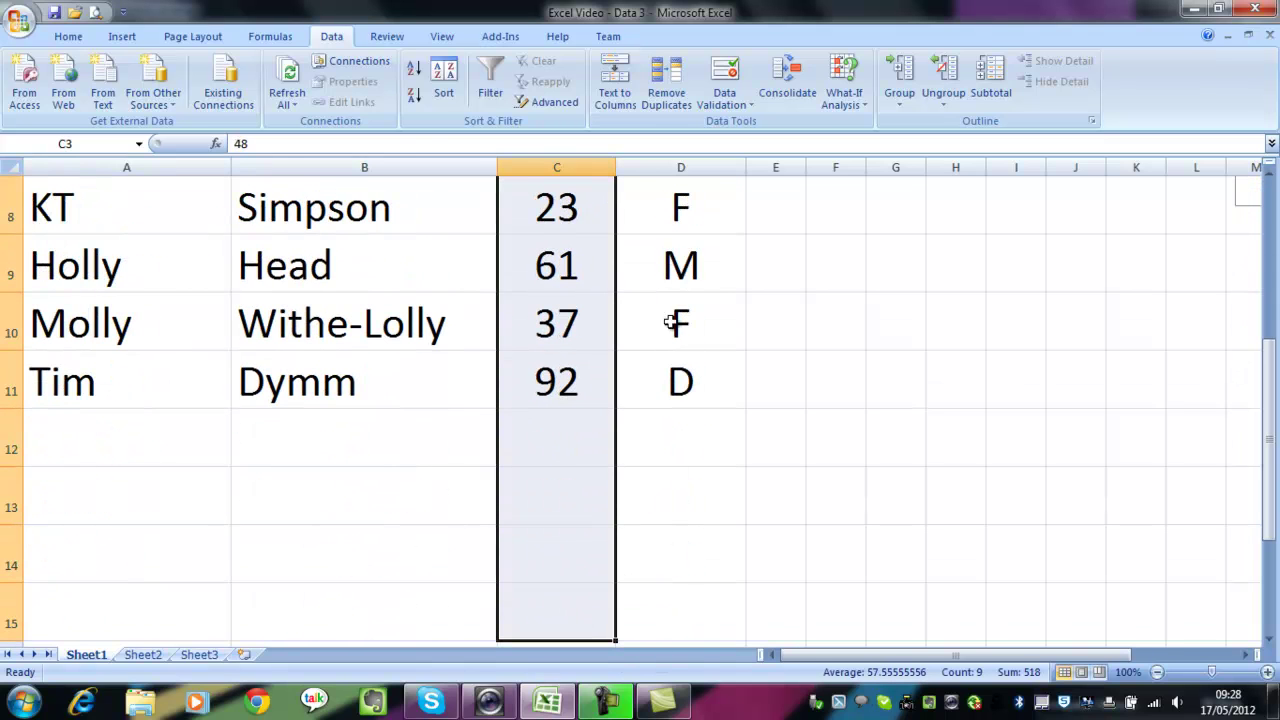
pyautogui.click(750, 104)
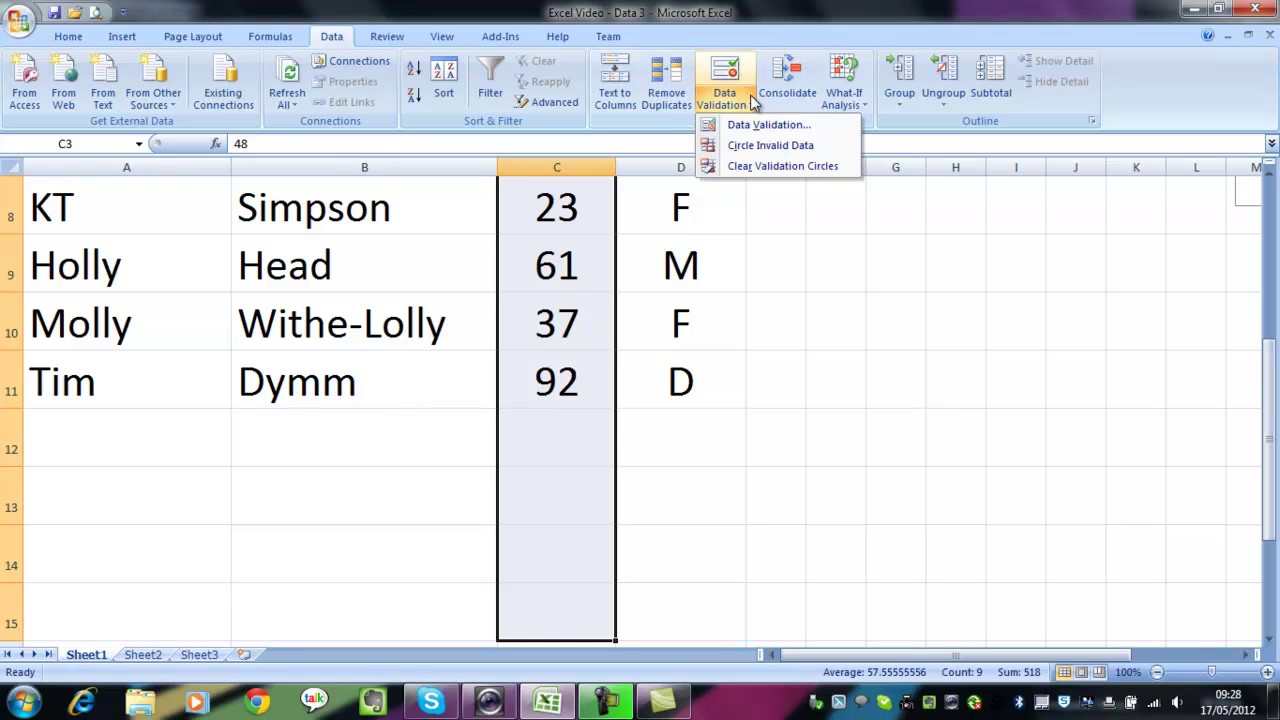
pyautogui.click(757, 125)
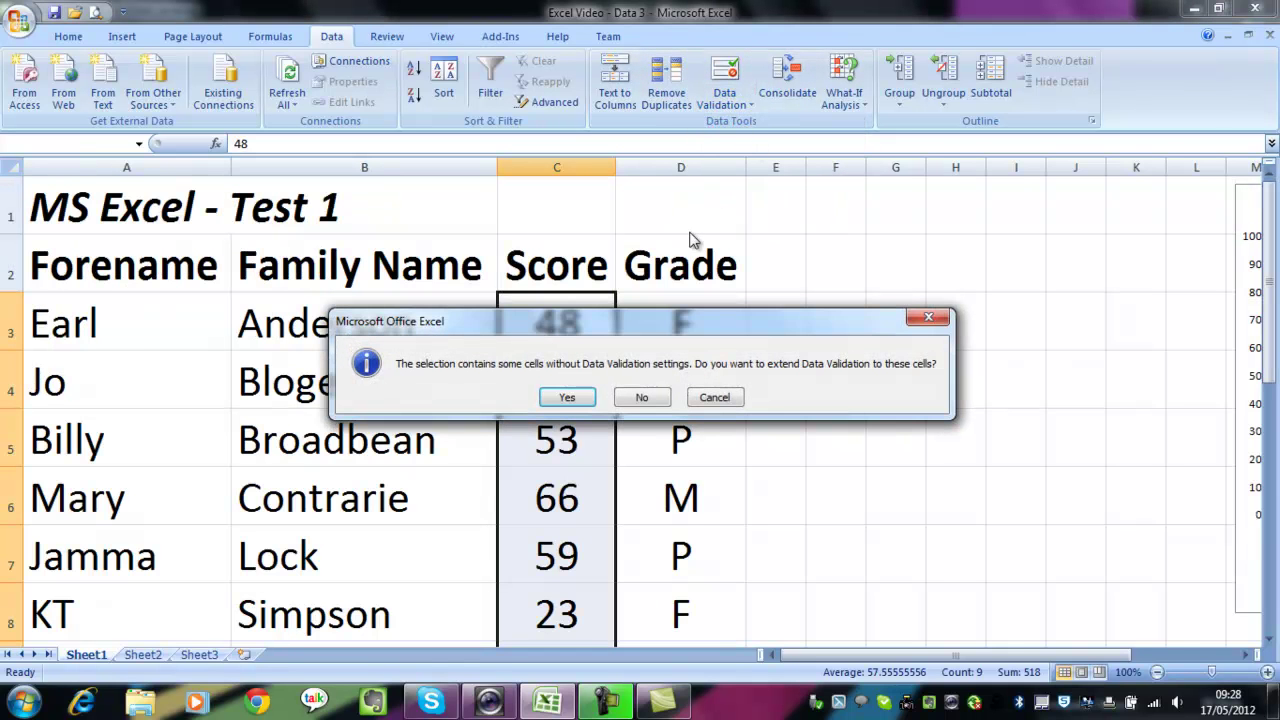
pyautogui.click(567, 397)
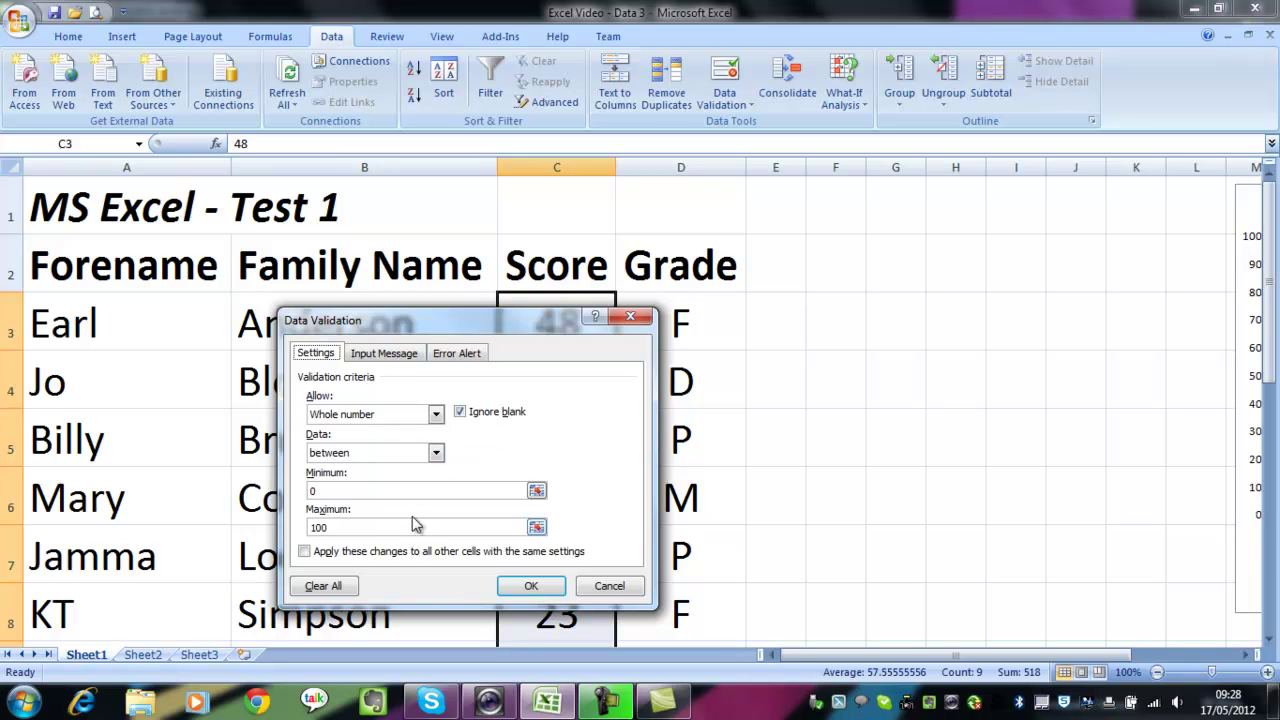
# Add an input message titled "Enter" to the score cells, reading "Please enter a whole number between 0 and 100.".
pyautogui.click(388, 353)
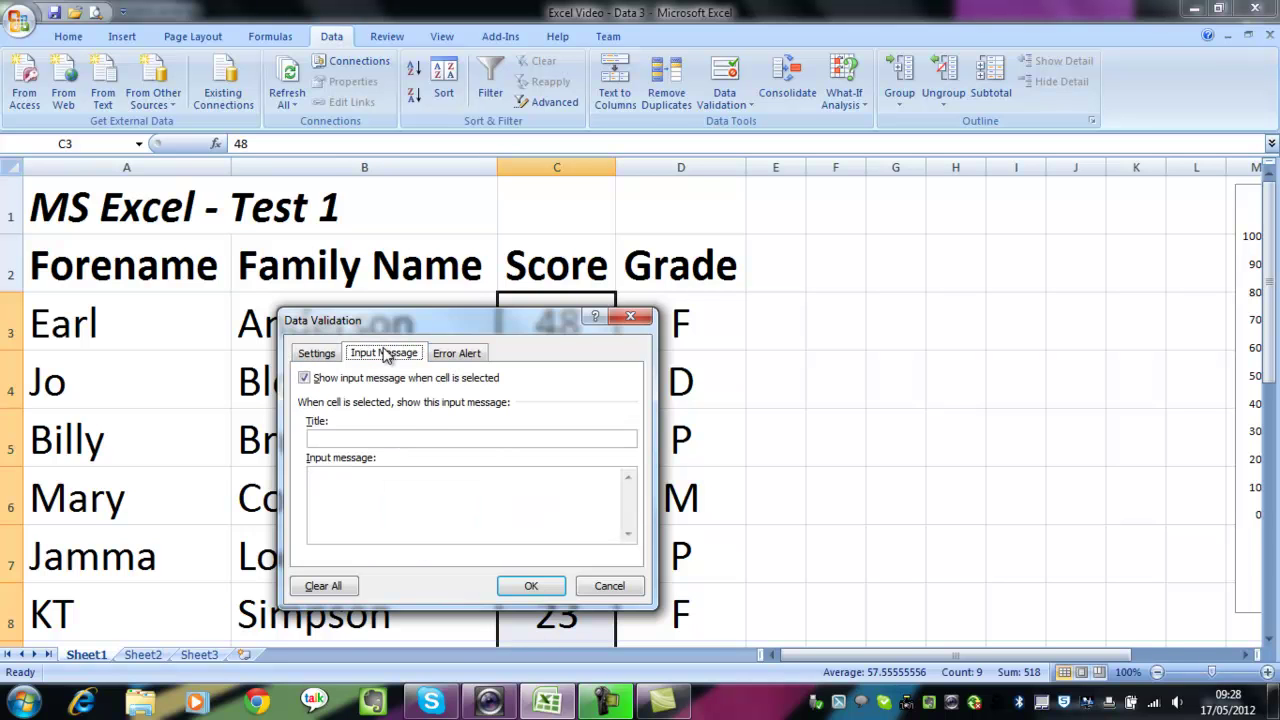
pyautogui.click(408, 437)
pyautogui.write('Enter')
pyautogui.click(371, 491)
pyautogui.write('Please')
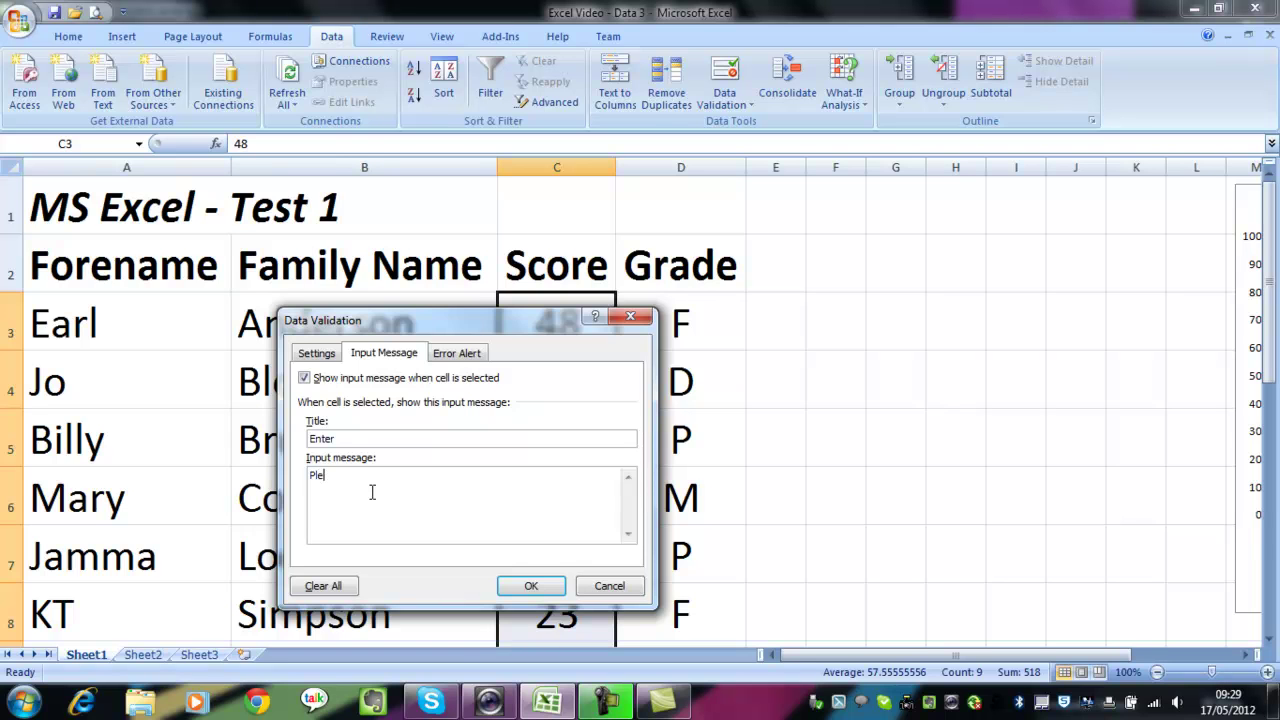
pyautogui.write(' ent')
pyautogui.press('BackSpace')
pyautogui.write('ter a whole number between 0 and 1')
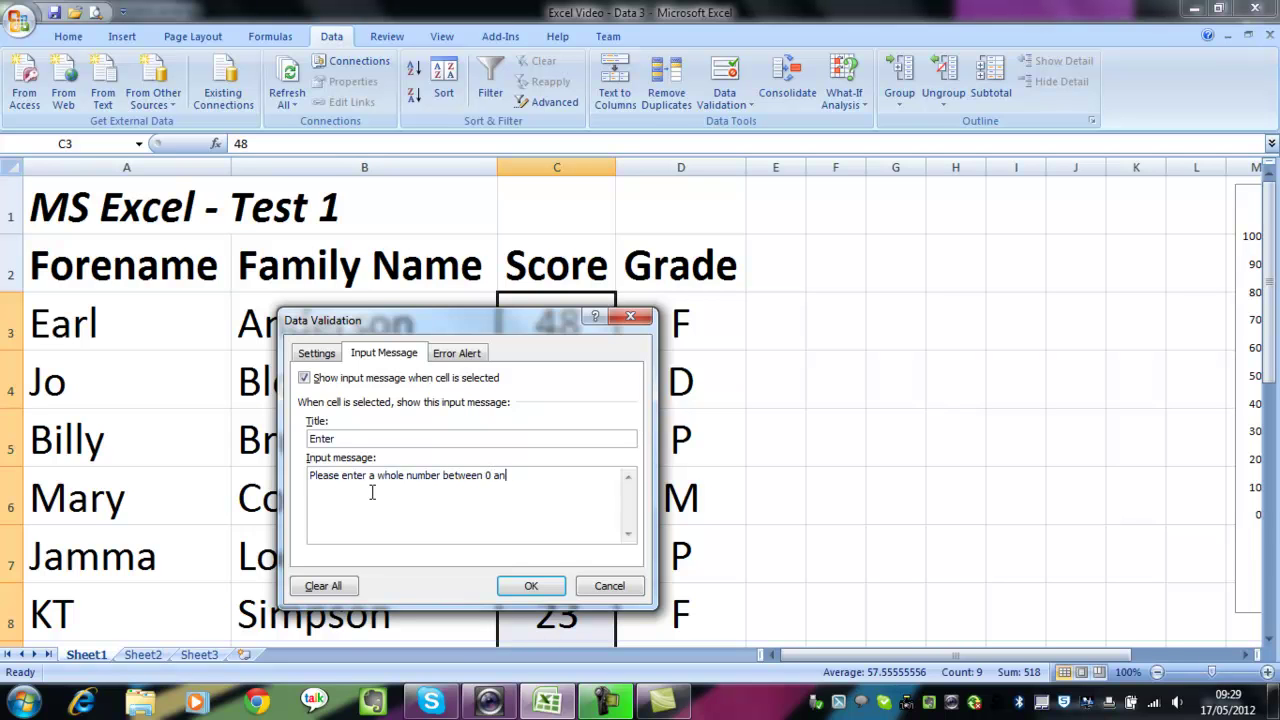
pyautogui.write('00.')
pyautogui.click(525, 586)
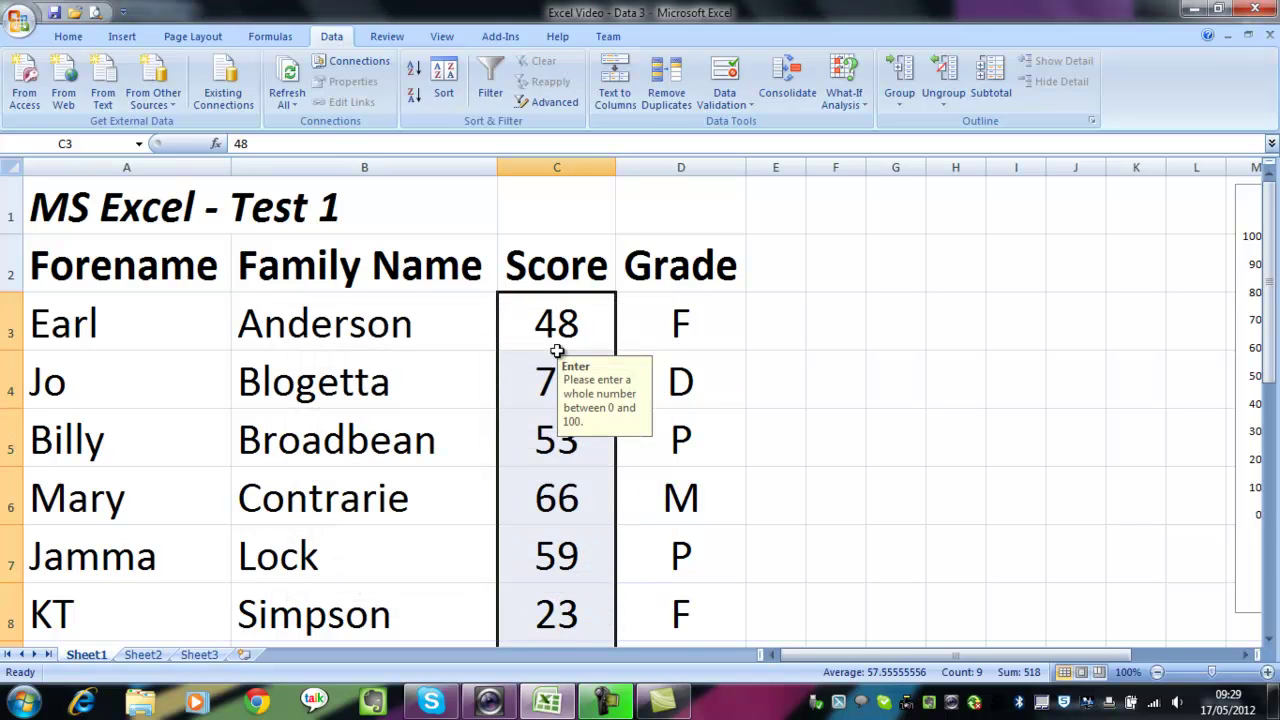
# Check the input message on score cell C3 and on the empty cell C12 below the scores.
pyautogui.click(561, 316)
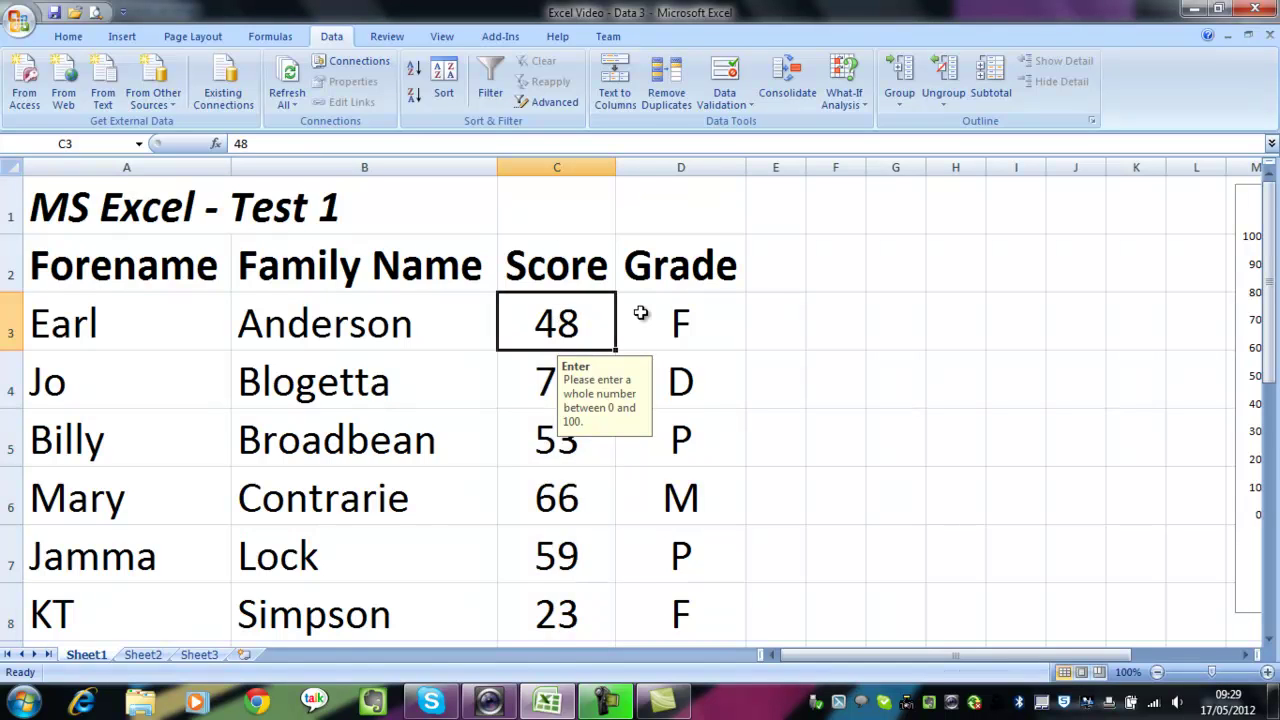
pyautogui.scroll(-4, 641, 314)
pyautogui.scroll(1, 641, 314)
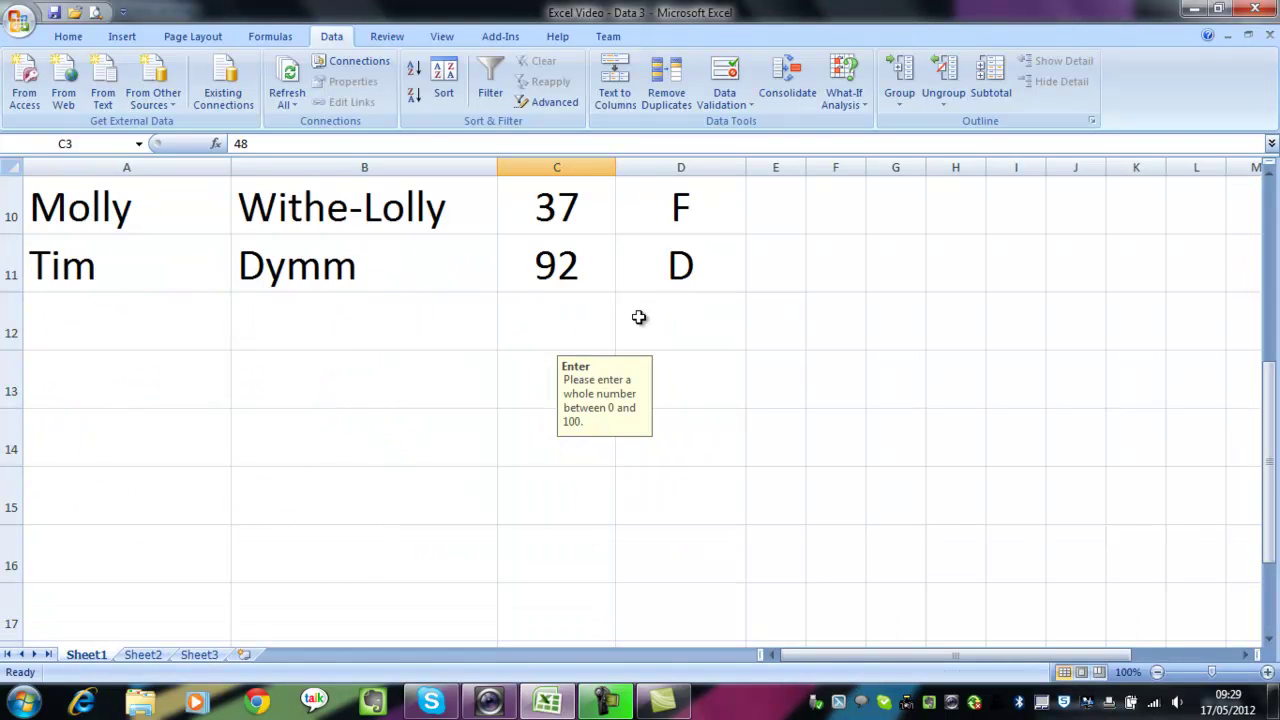
pyautogui.click(543, 299)
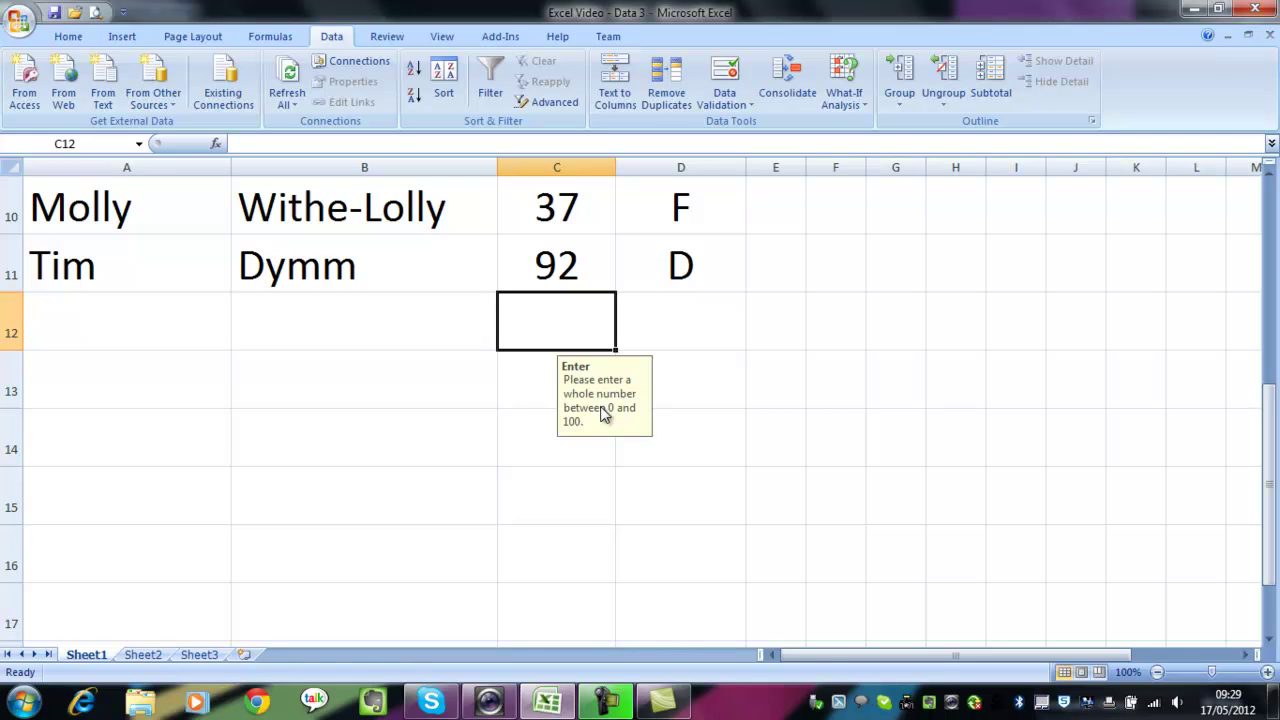
pyautogui.scroll(3, 602, 410)
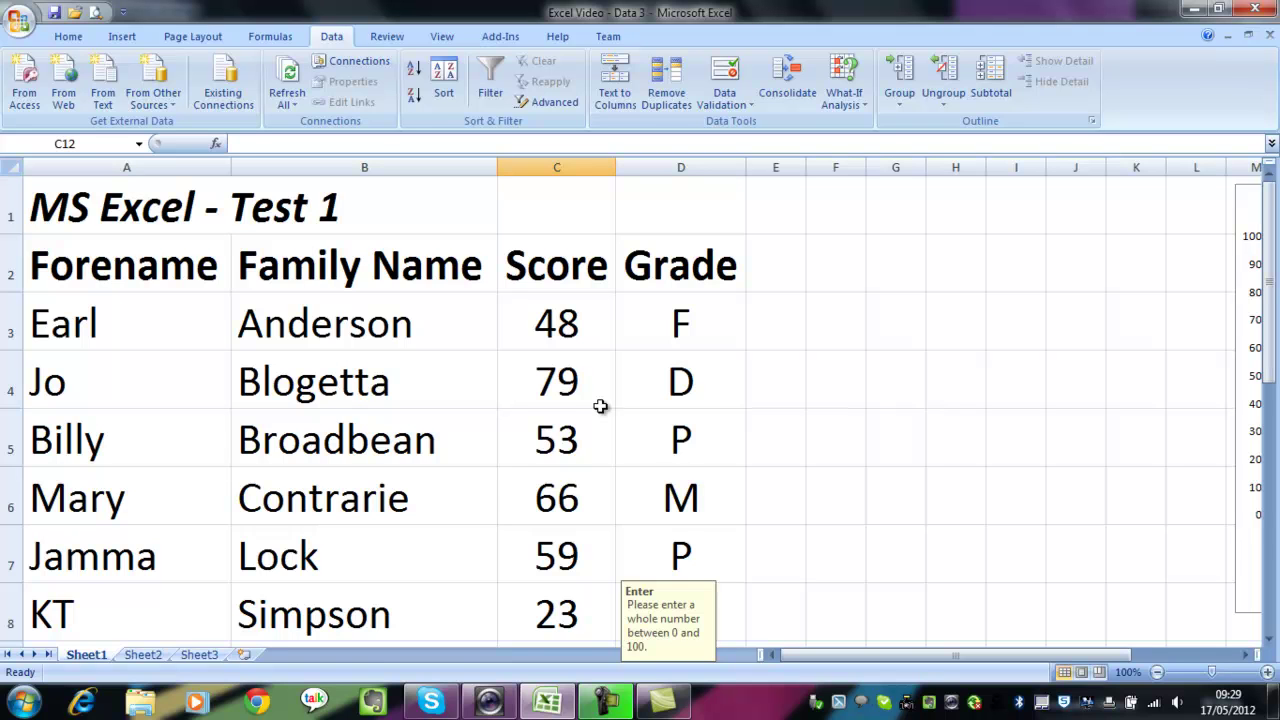
# Add an input message titled "ForenameCheck" to the forename cells A3:A11, reading "Please enter the full forename.".
pyautogui.moveTo(100, 323); pyautogui.dragTo(60, 563)
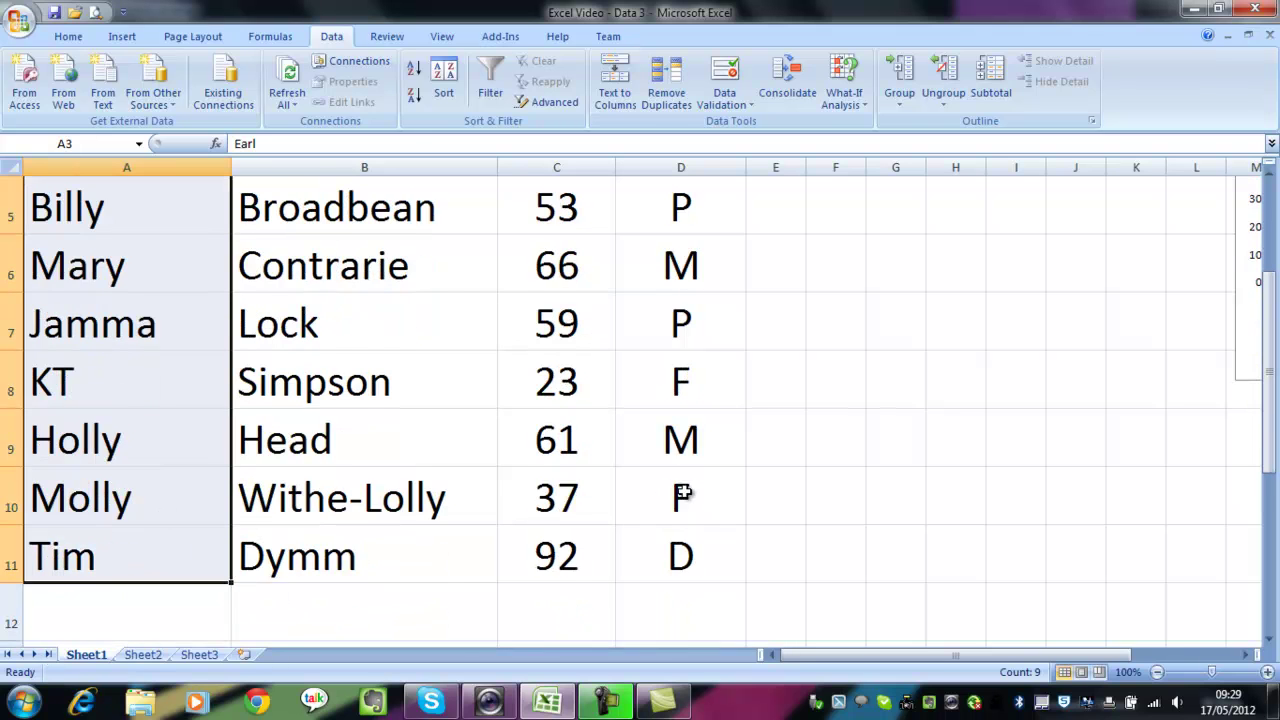
pyautogui.scroll(2, 683, 492)
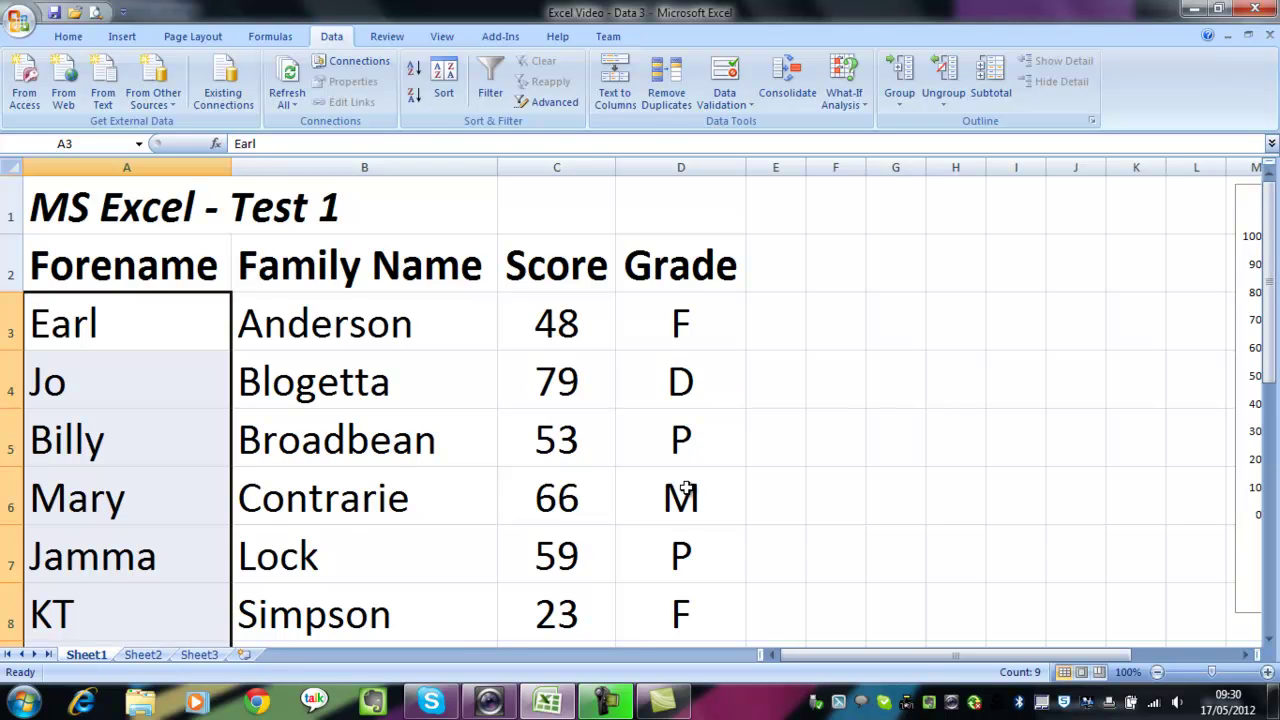
pyautogui.click(742, 104)
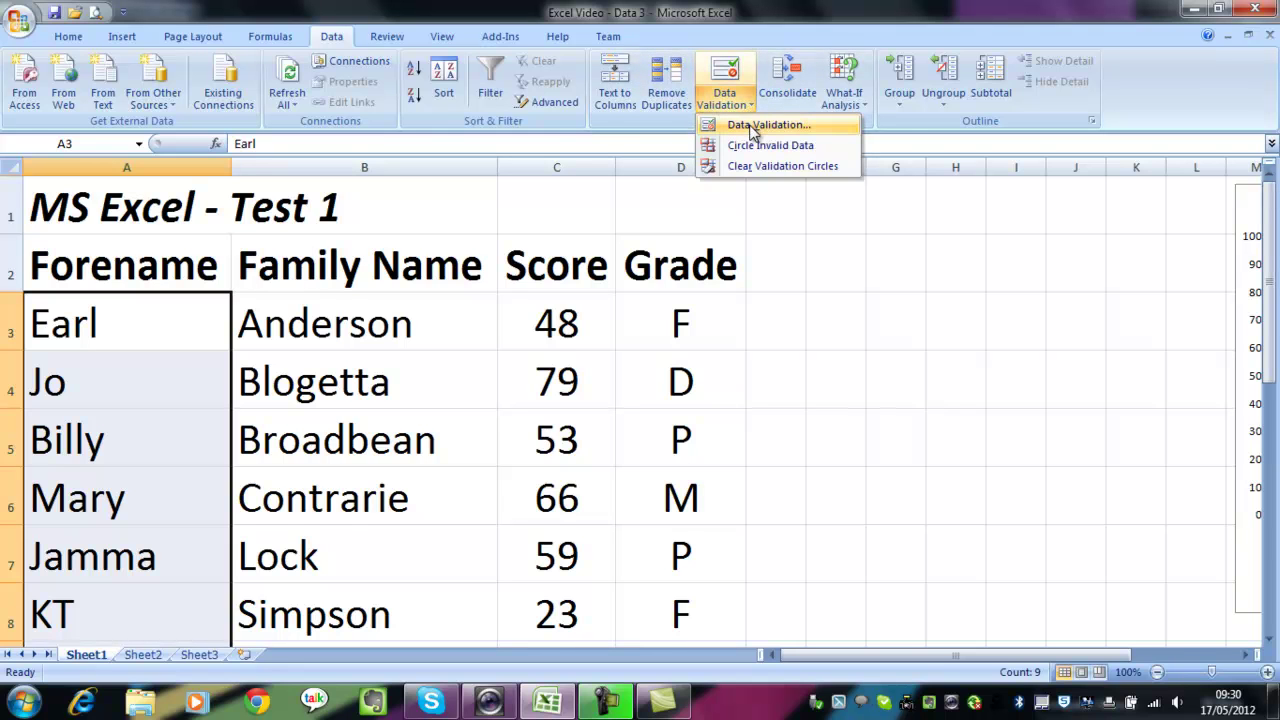
pyautogui.click(760, 125)
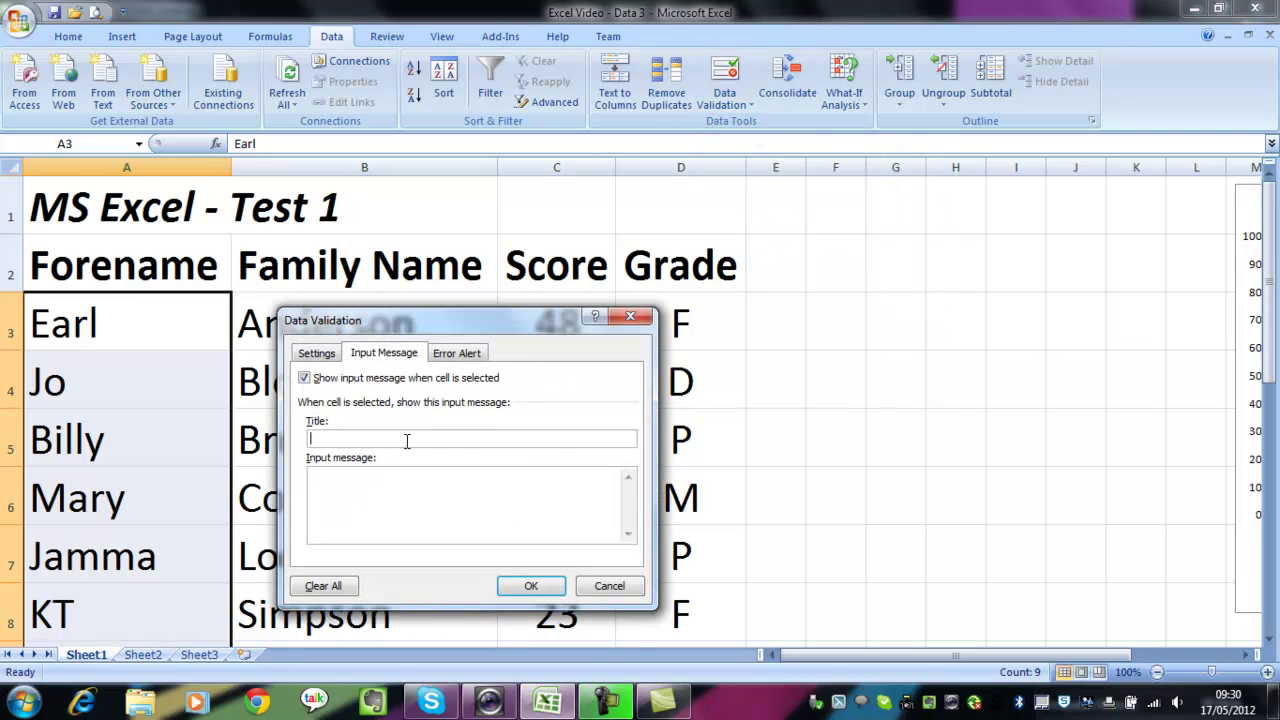
pyautogui.write('Fore')
pyautogui.write('nameC')
pyautogui.write('heck')
pyautogui.write('Please ')
pyautogui.write('en')
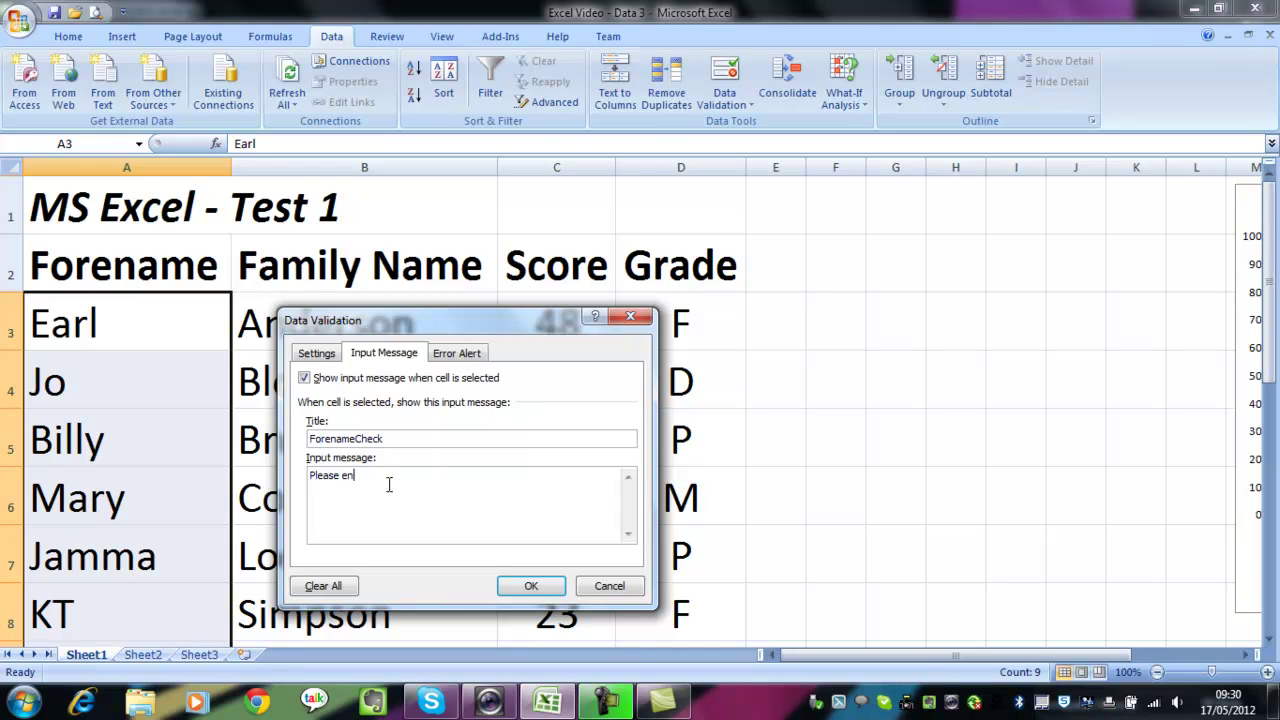
pyautogui.write('ter the full forename.')
pyautogui.click(531, 587)
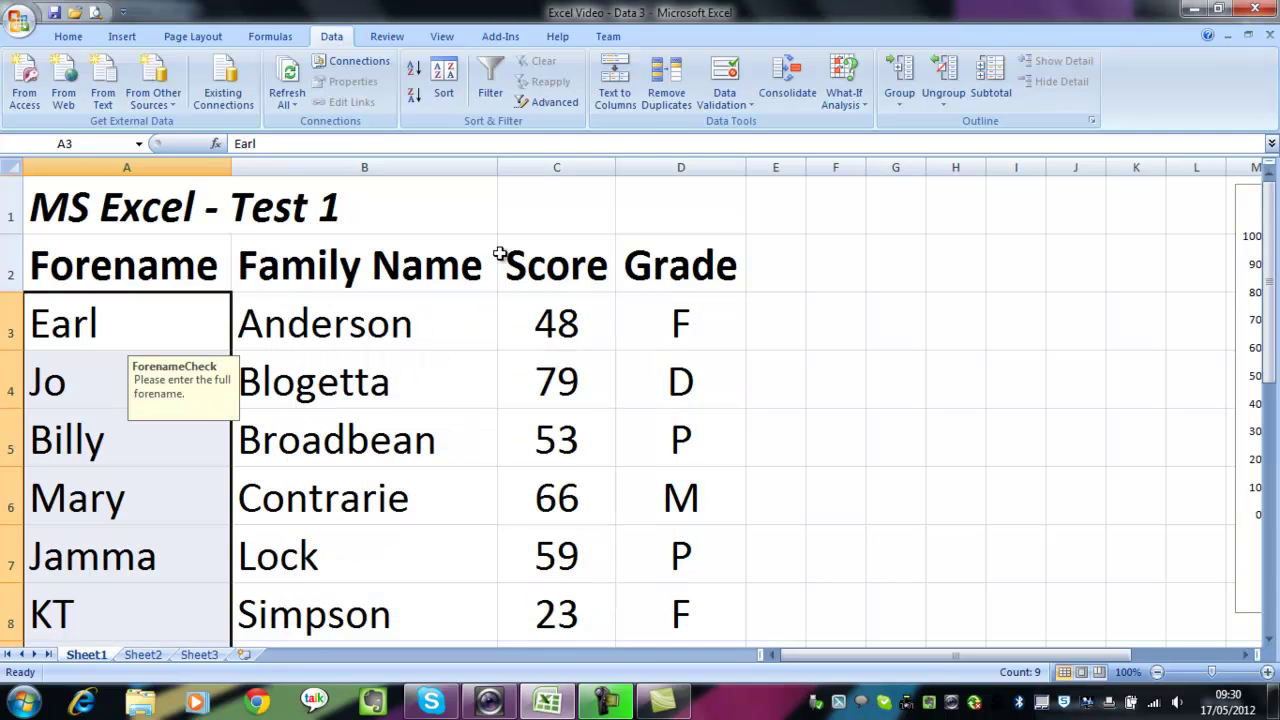
# Restrict the forename cells A3:A11 to a text length between 3 and 98 characters.
pyautogui.click(750, 105)
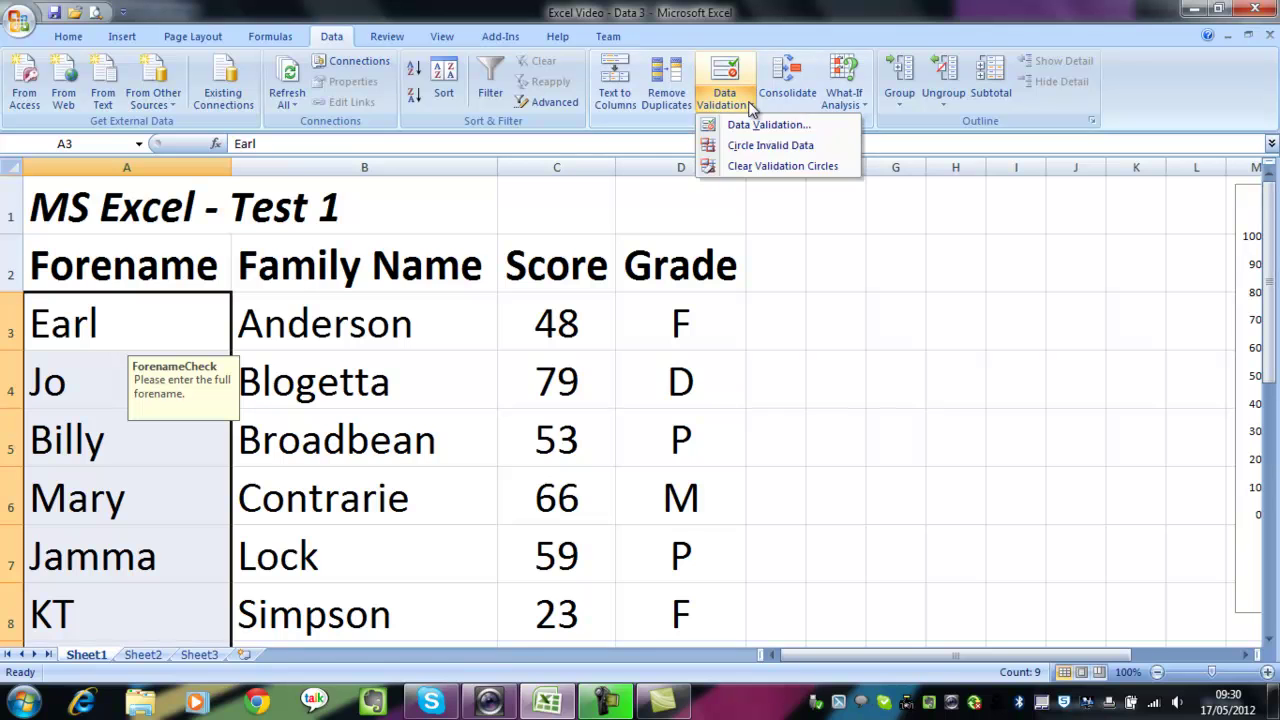
pyautogui.click(760, 124)
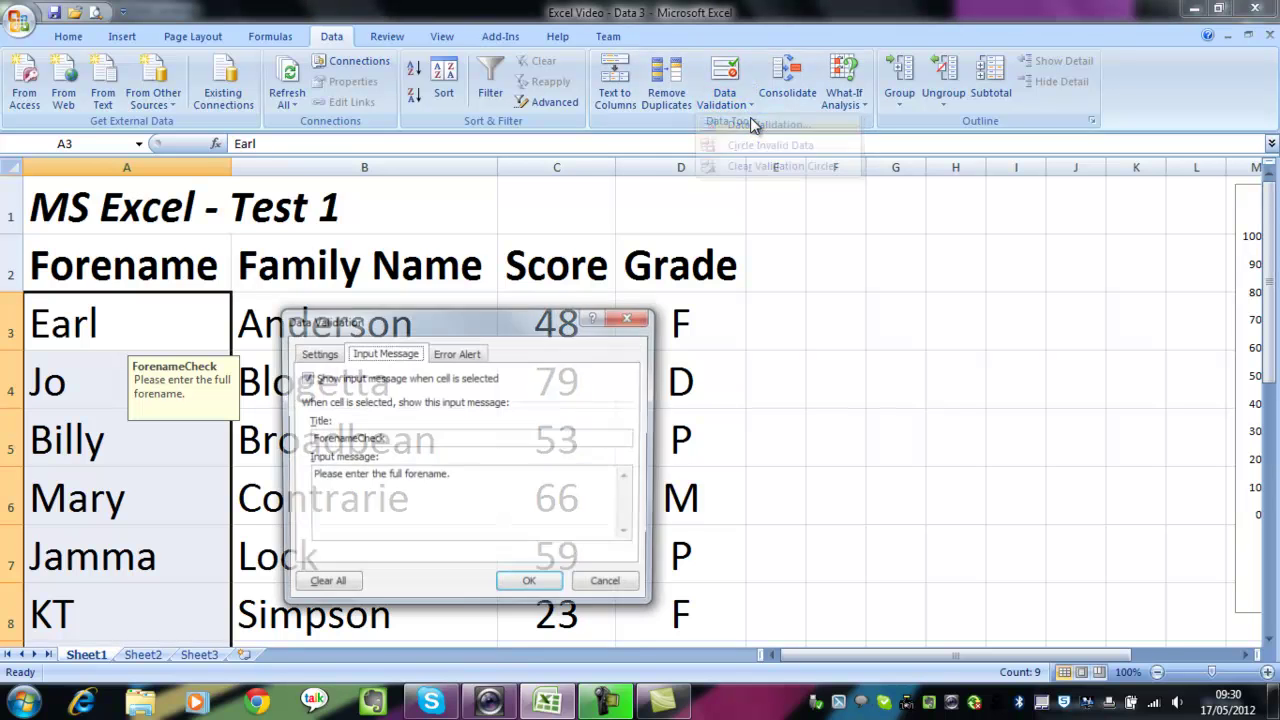
pyautogui.click(316, 353)
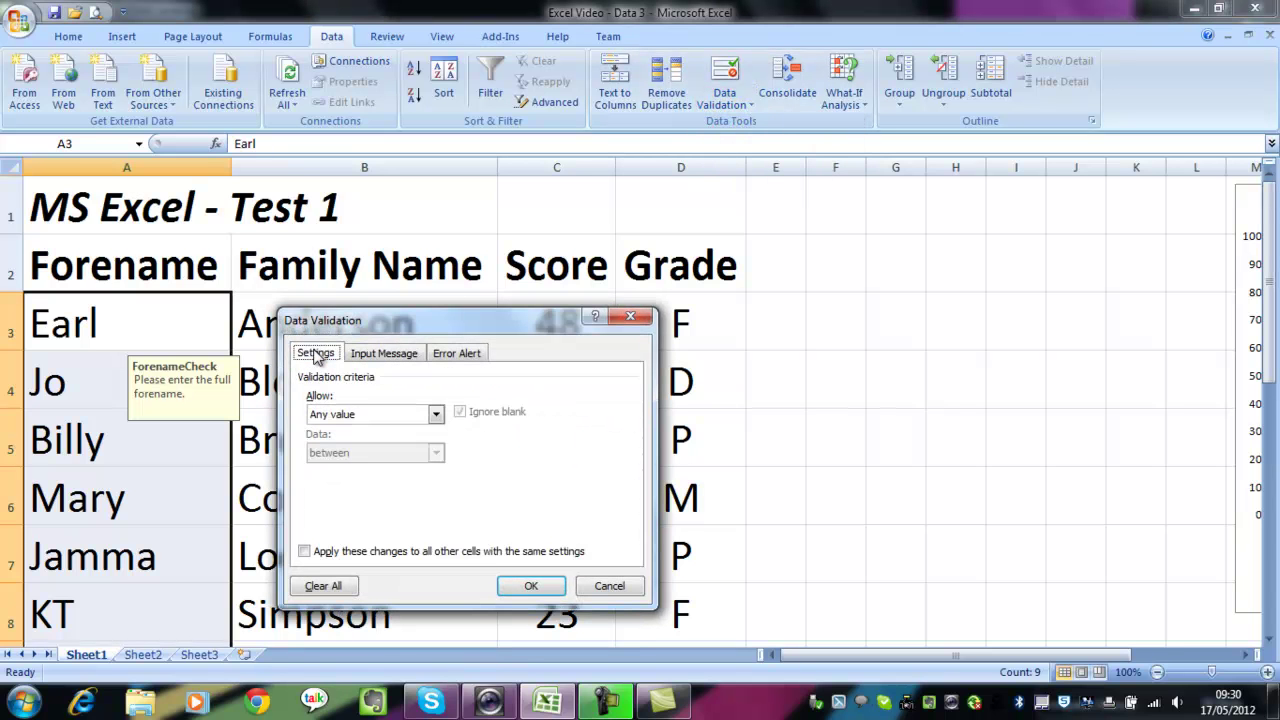
pyautogui.click(435, 416)
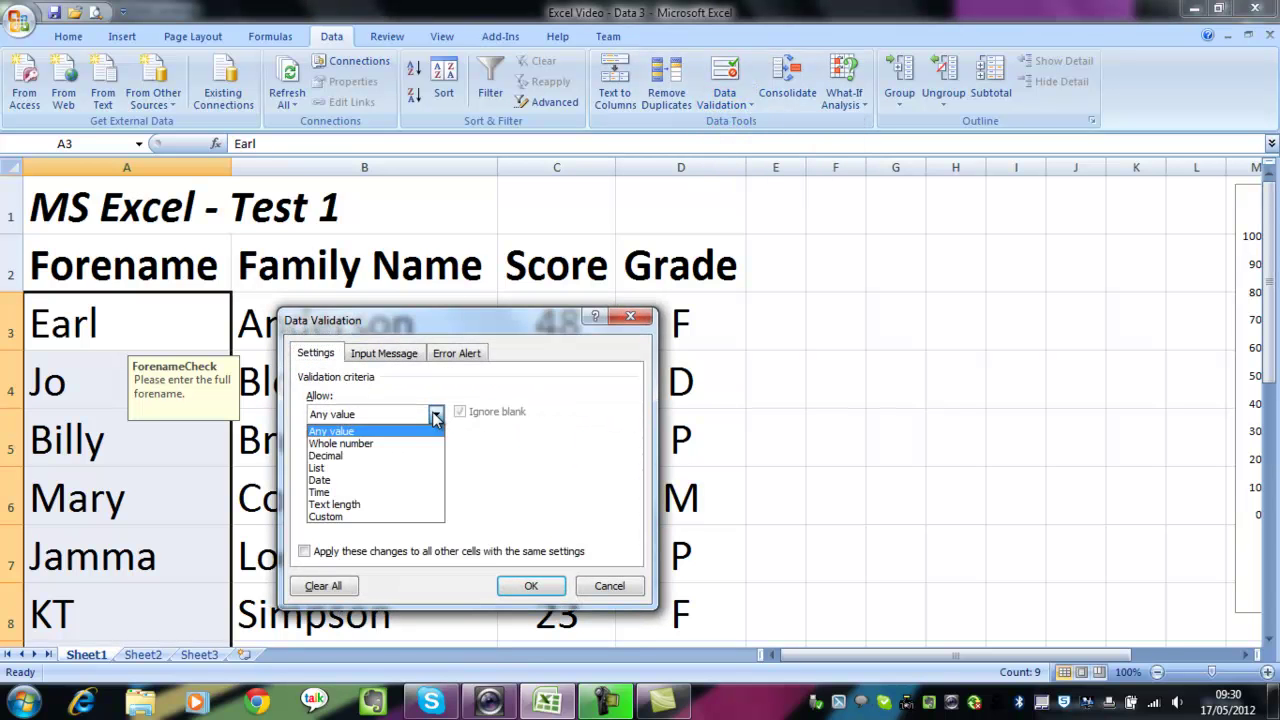
pyautogui.click(368, 505)
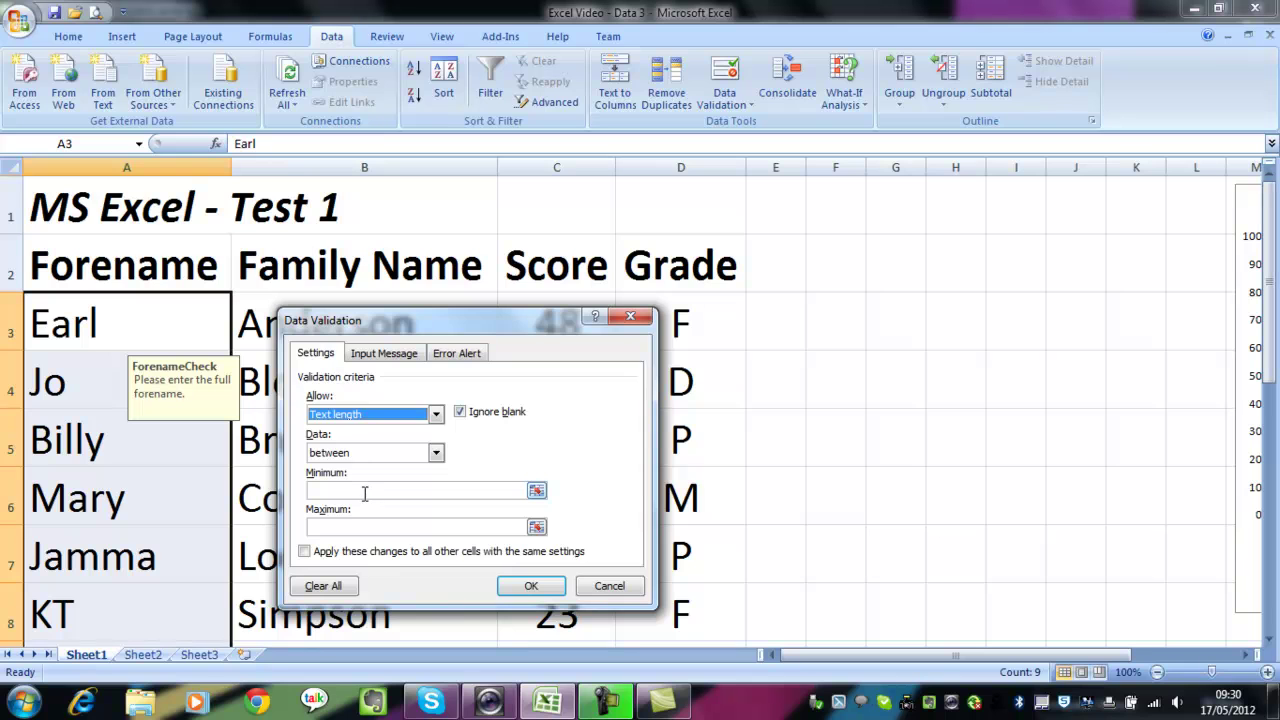
pyautogui.click(365, 491)
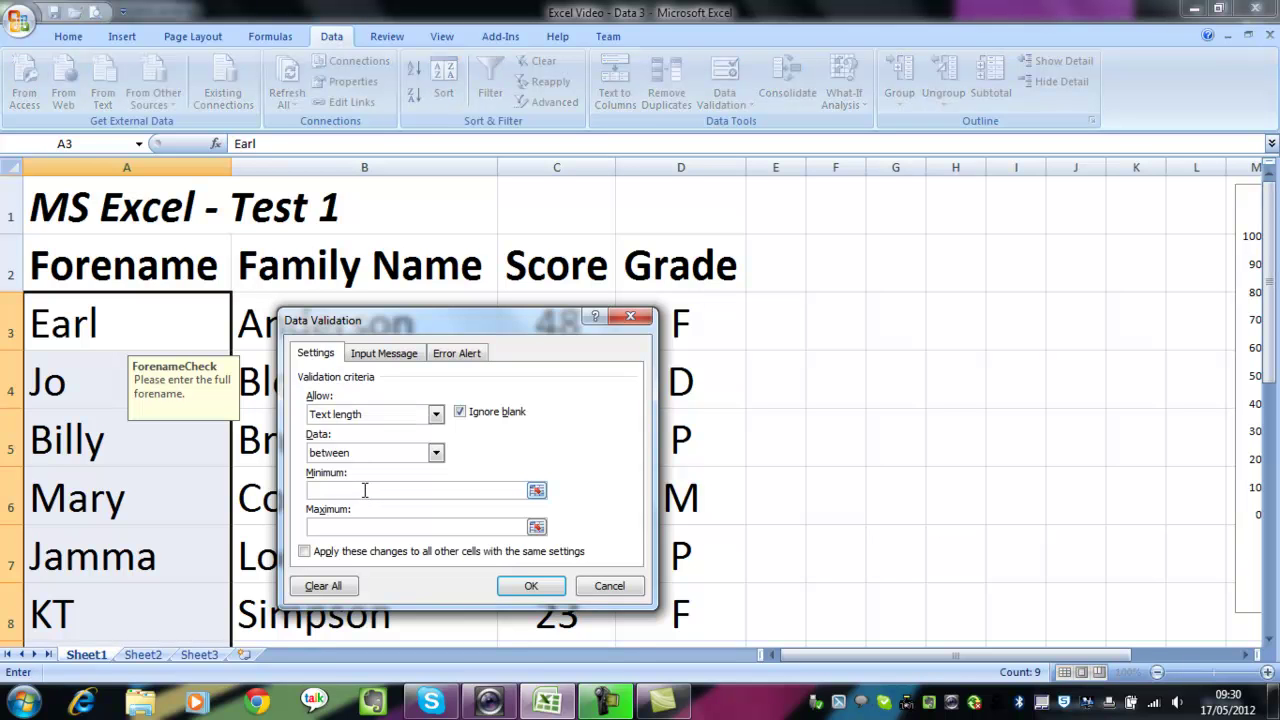
pyautogui.write('3')
pyautogui.click(376, 527)
pyautogui.write('98')
pyautogui.click(530, 588)
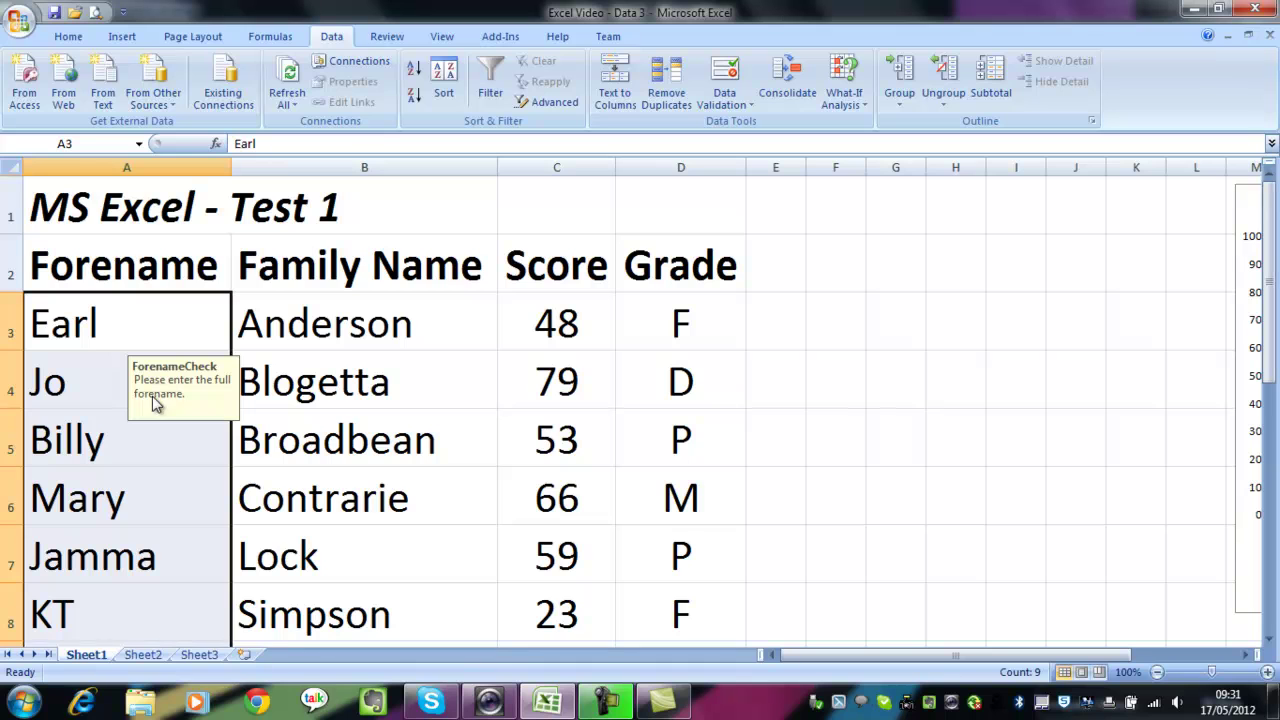
# Circle the invalid data on the worksheet and check which forenames in column A are marked.
pyautogui.click(76, 330)
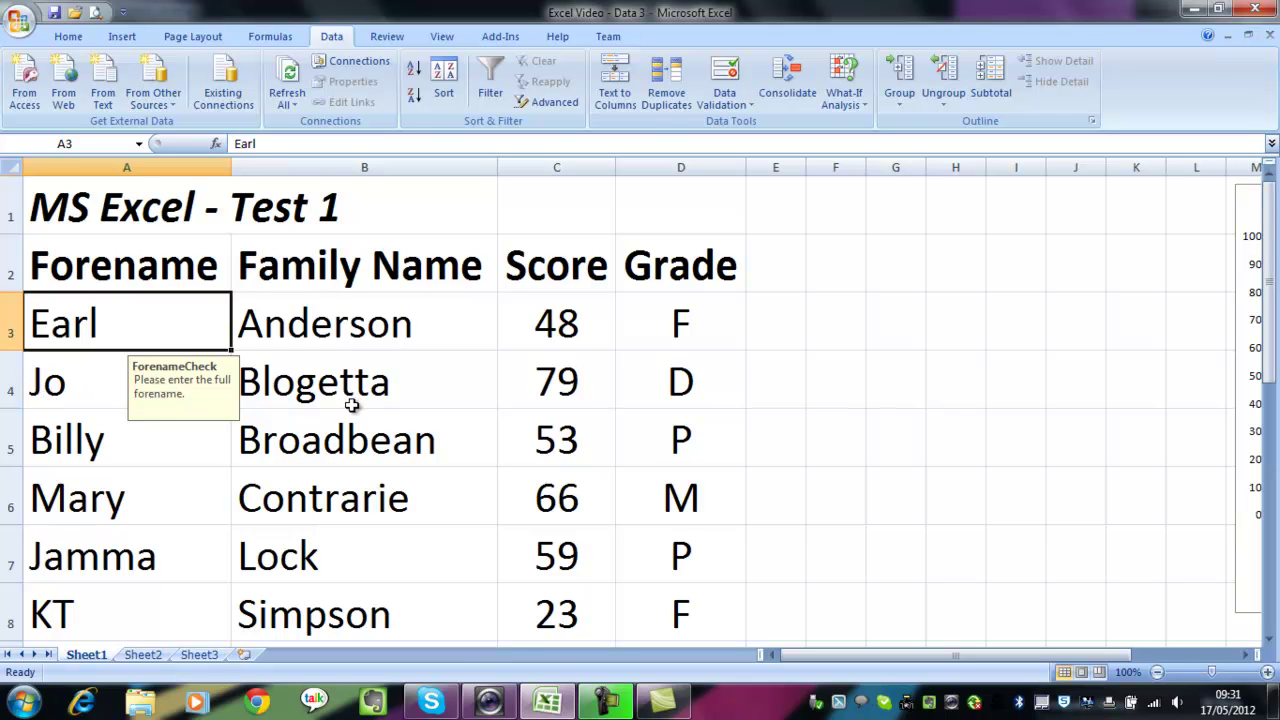
pyautogui.click(752, 108)
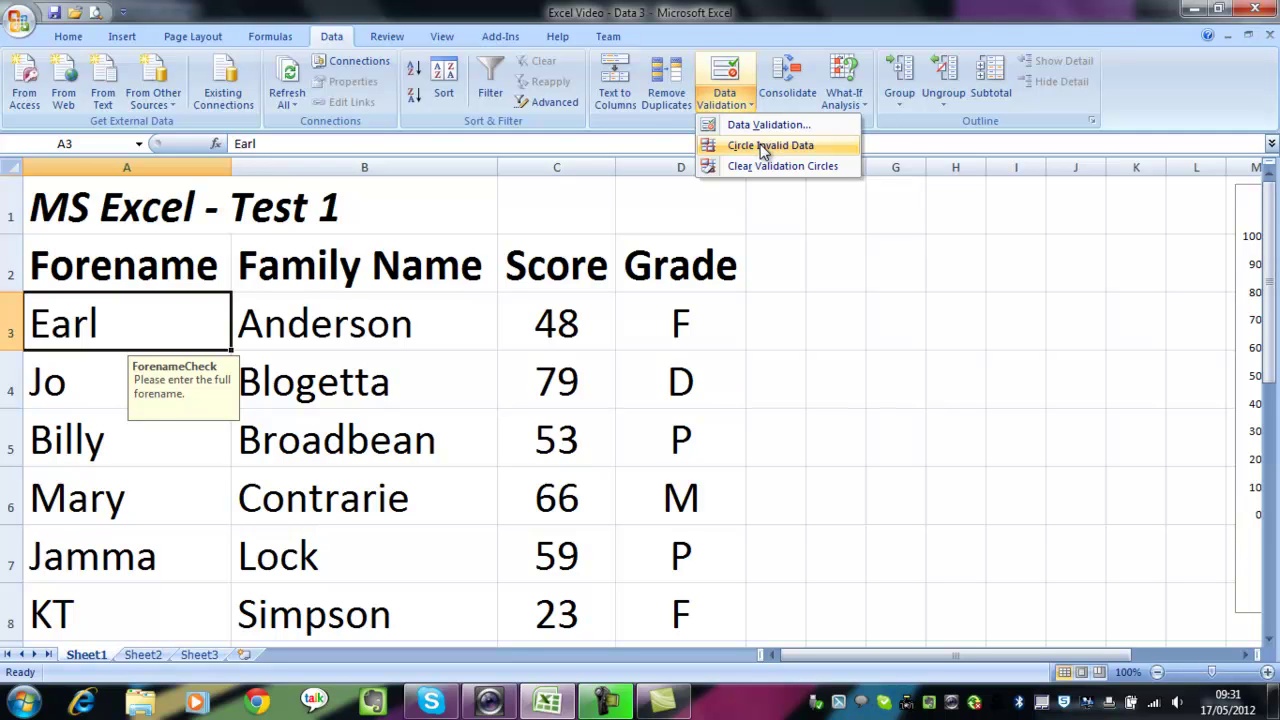
pyautogui.click(765, 148)
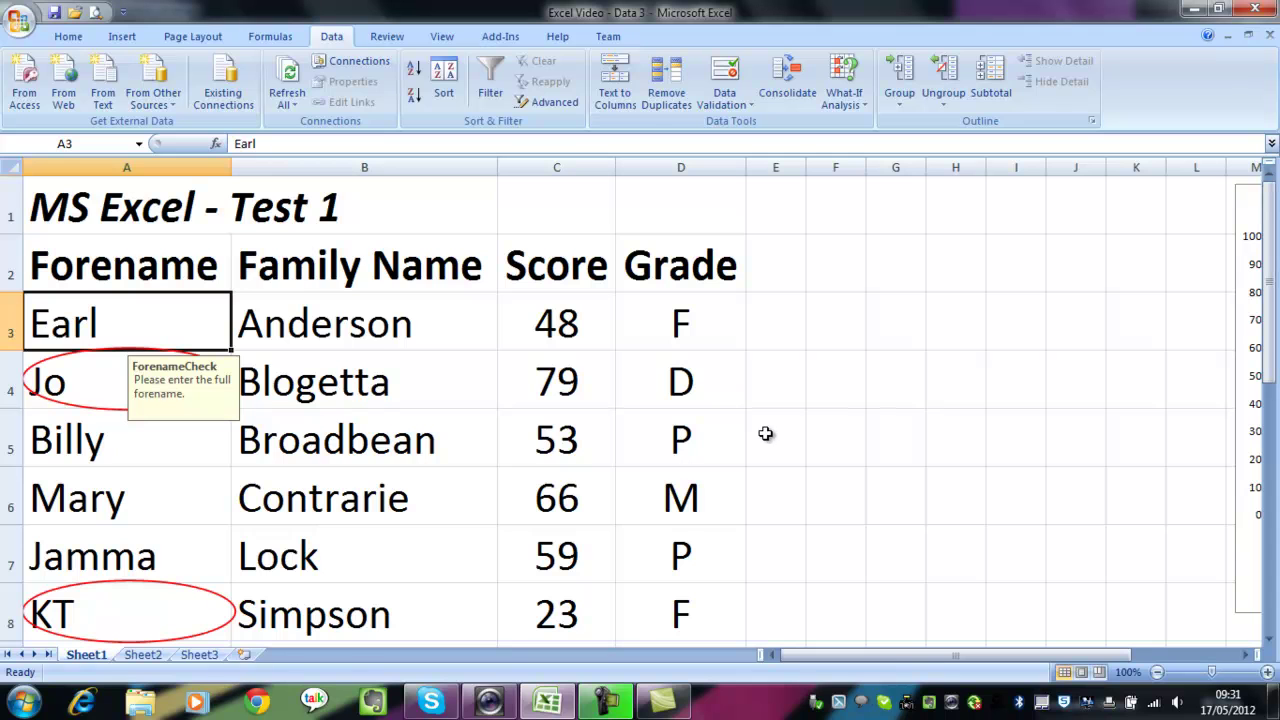
pyautogui.click(948, 455)
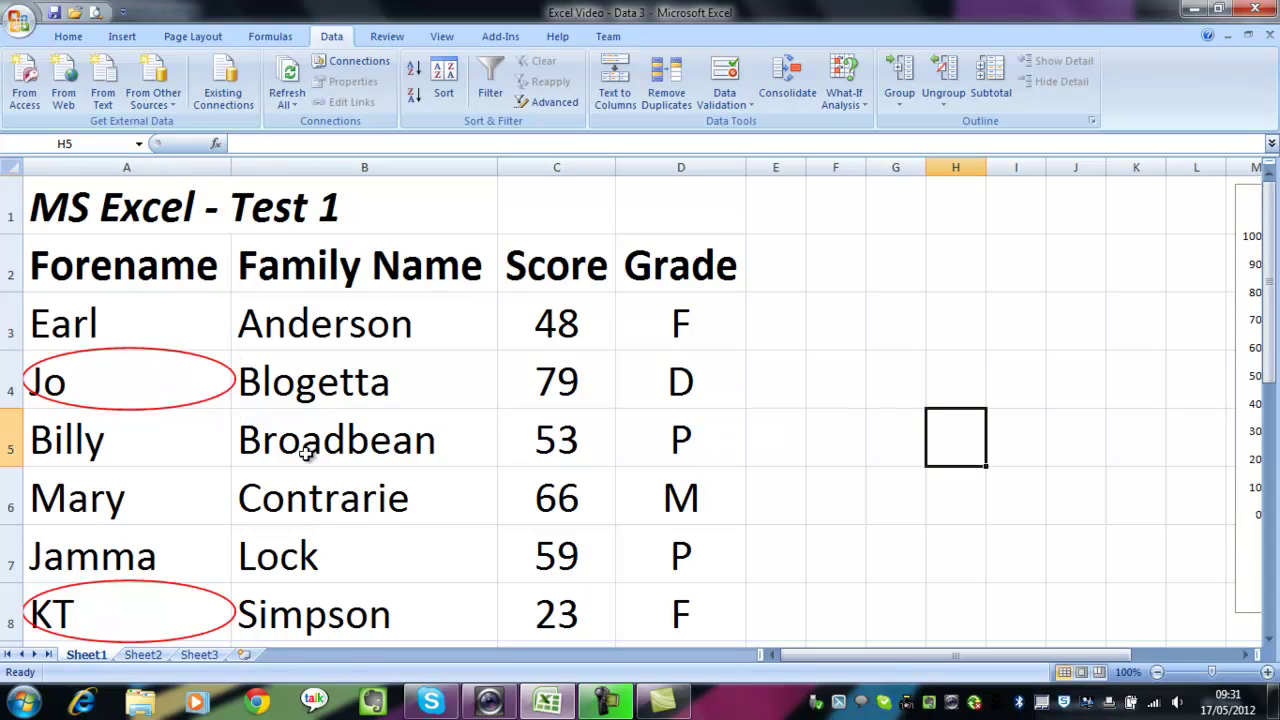
pyautogui.scroll(-2, 126, 504)
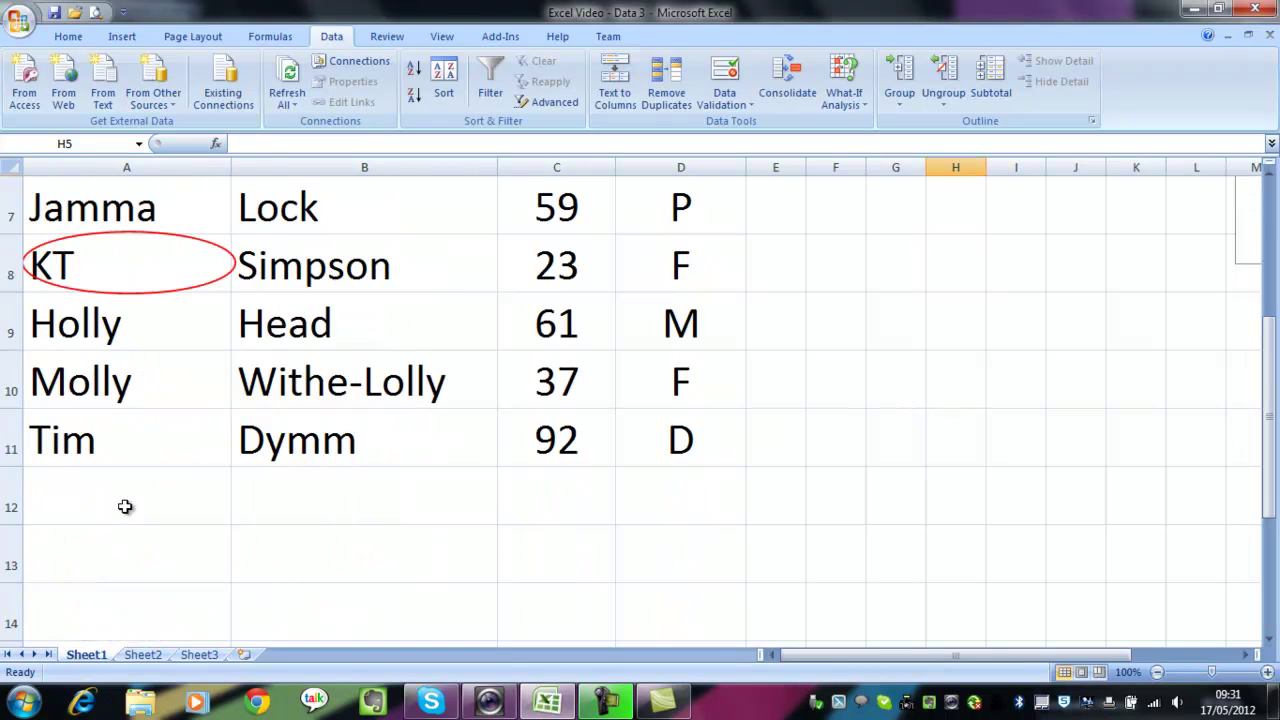
pyautogui.scroll(1, 124, 506)
pyautogui.scroll(1, 124, 506)
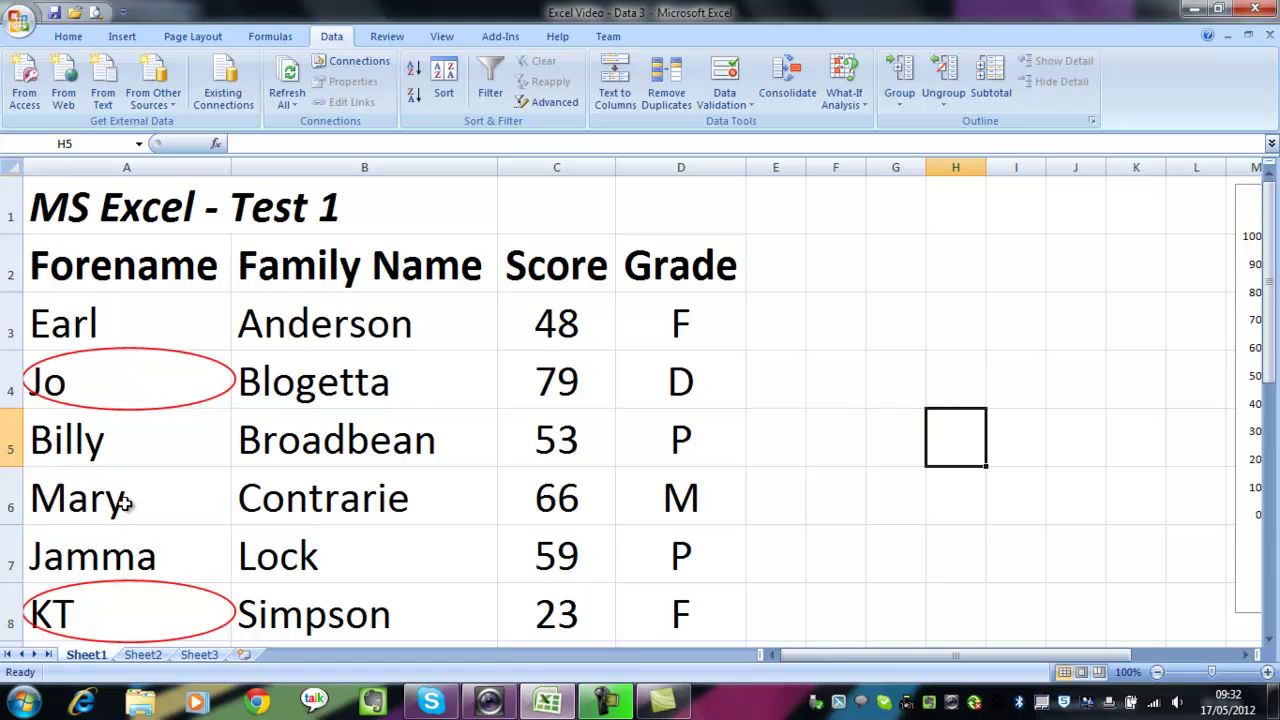
pyautogui.scroll(-1, 122, 503)
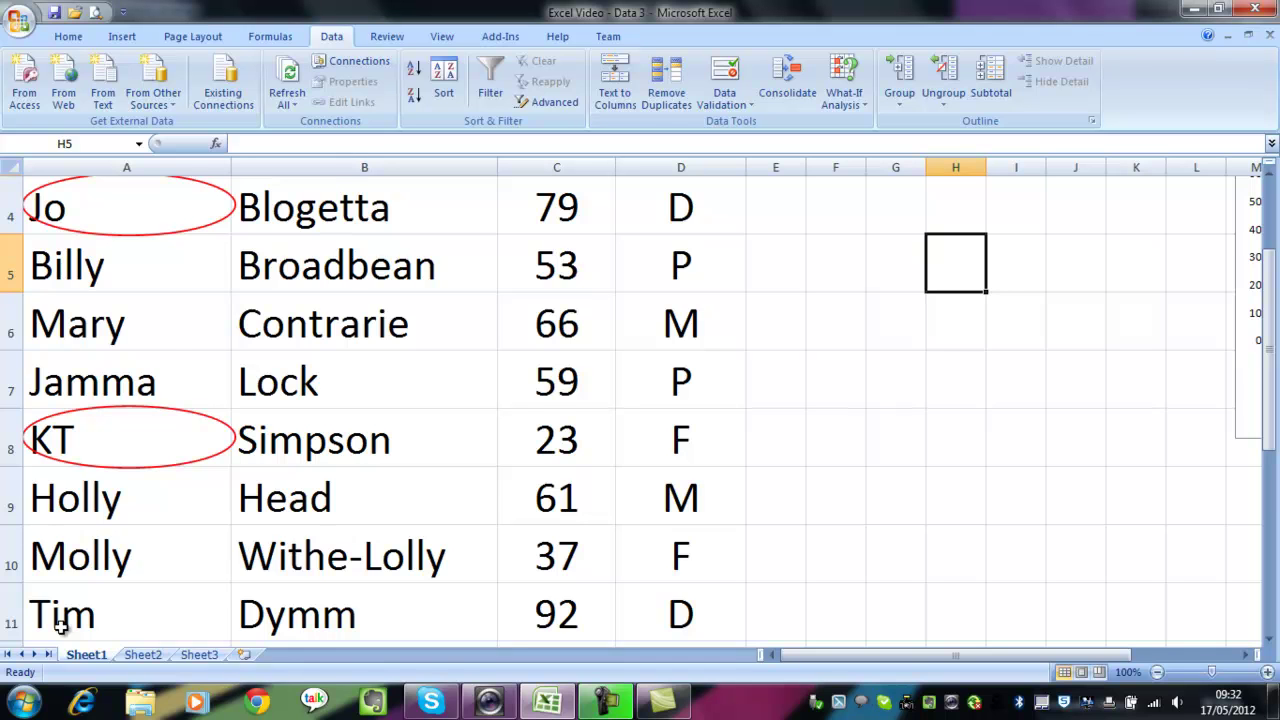
pyautogui.scroll(1, 60, 625)
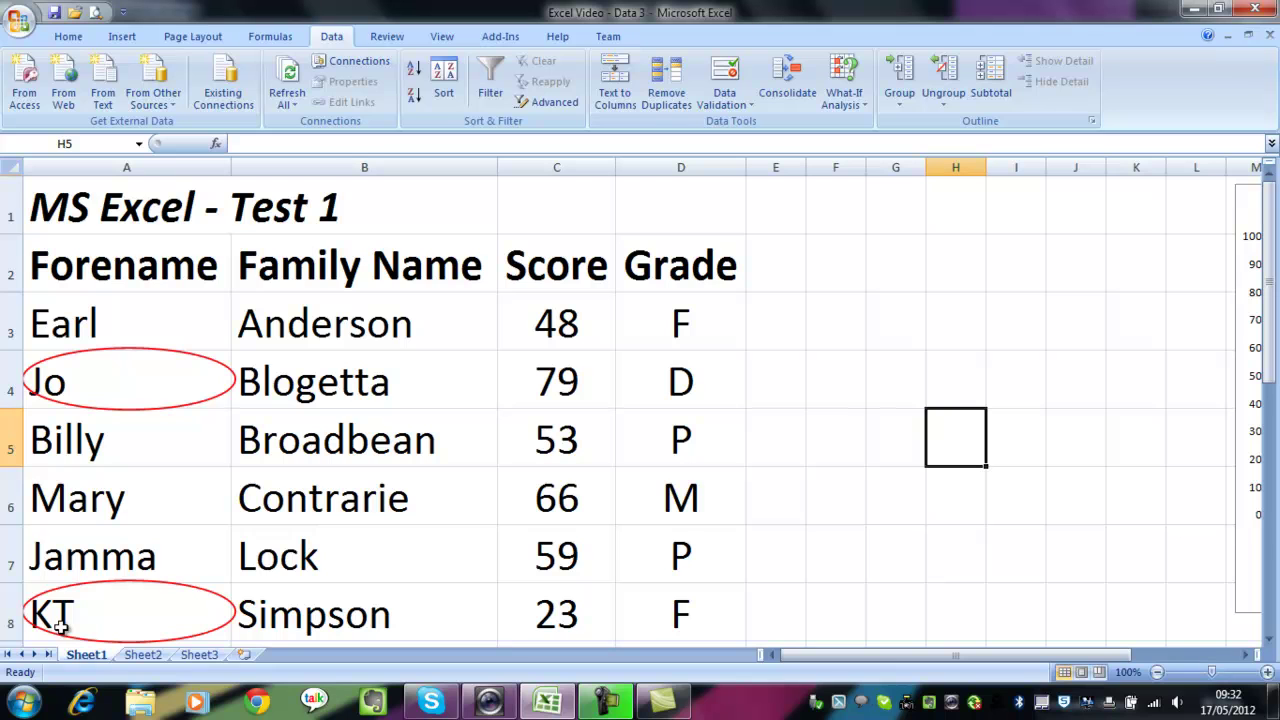
# Clear the validation circles from the worksheet and select forename cell A3.
pyautogui.click(750, 106)
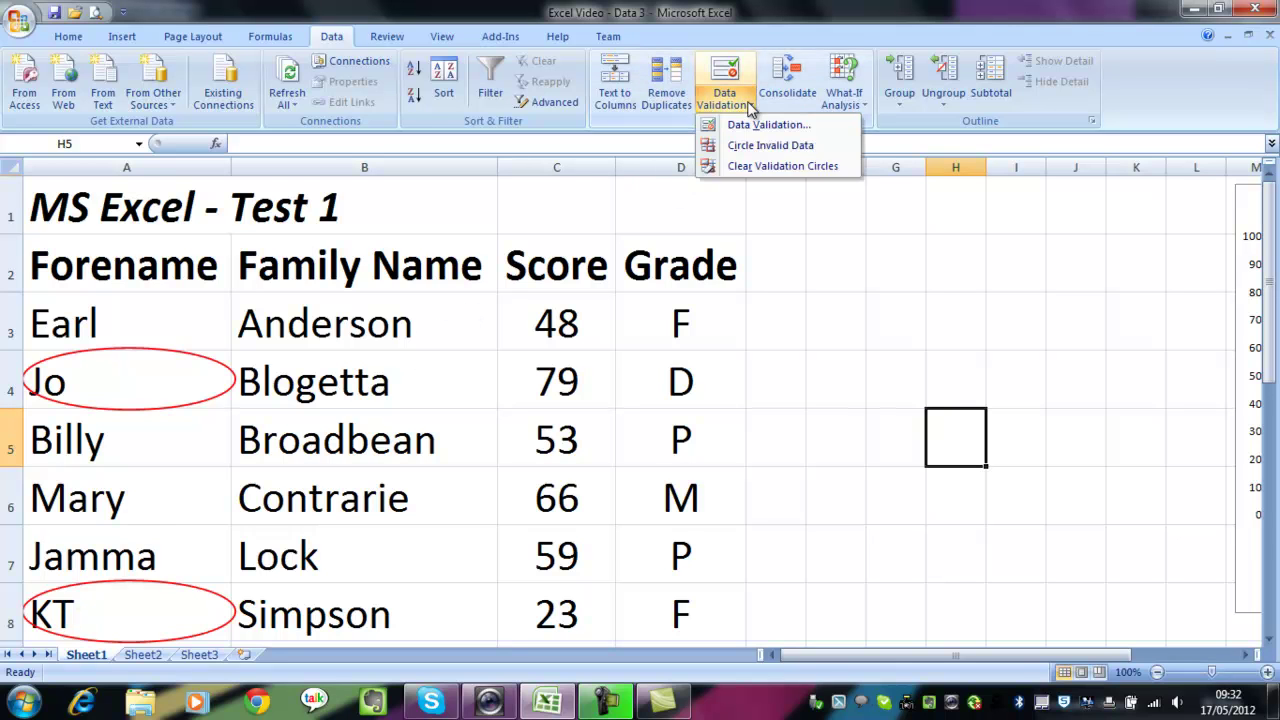
pyautogui.click(763, 167)
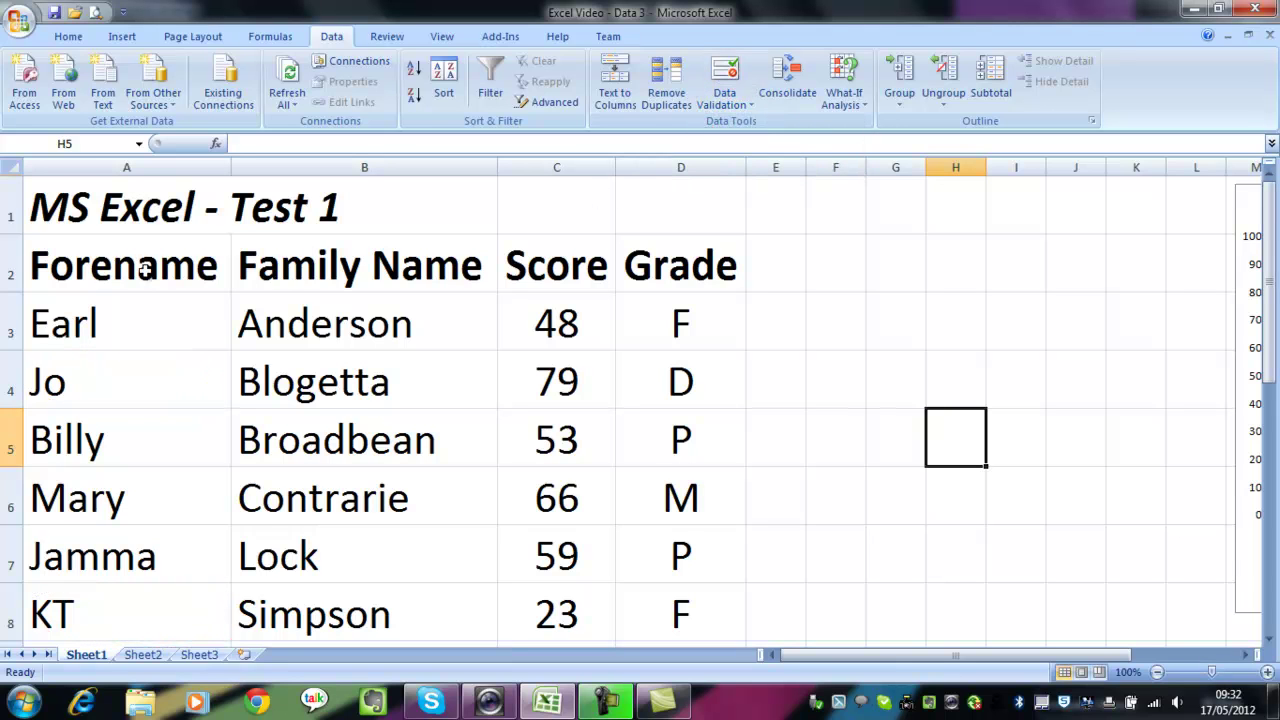
pyautogui.click(41, 318)
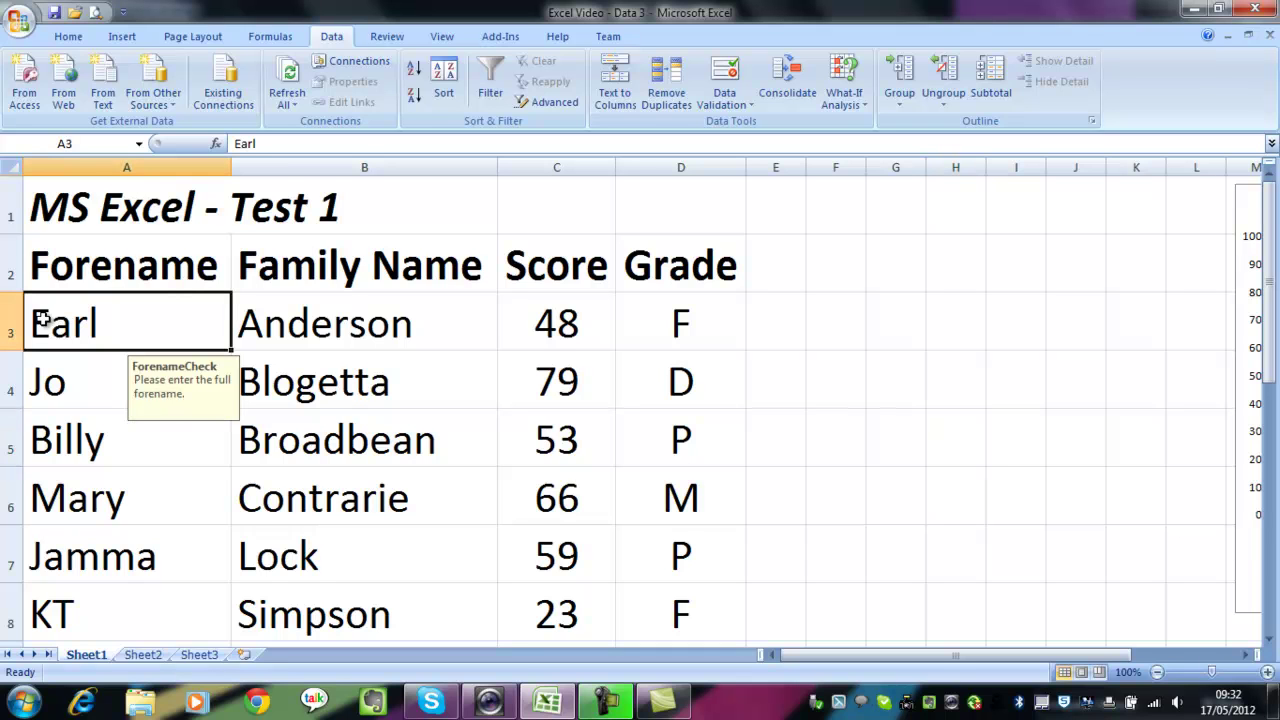